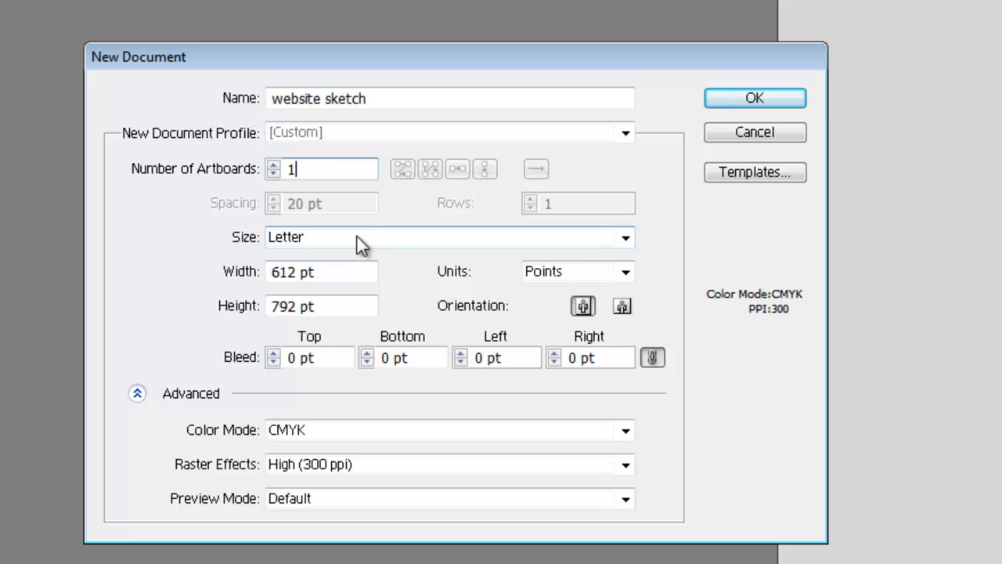
Set the new document's units to Pixels and its size to 1200 px wide by 1080 px high
{"action": "left_click", "coordinate": [390, 236]}
{"action": "left_click", "coordinate": [391, 236]}
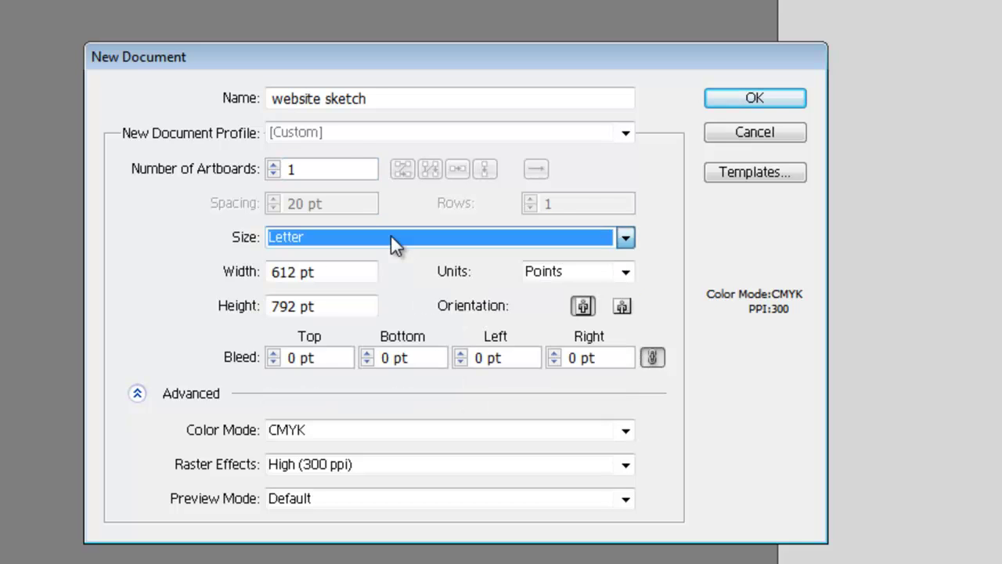
{"action": "left_click", "coordinate": [336, 272]}
{"action": "left_click", "coordinate": [581, 271]}
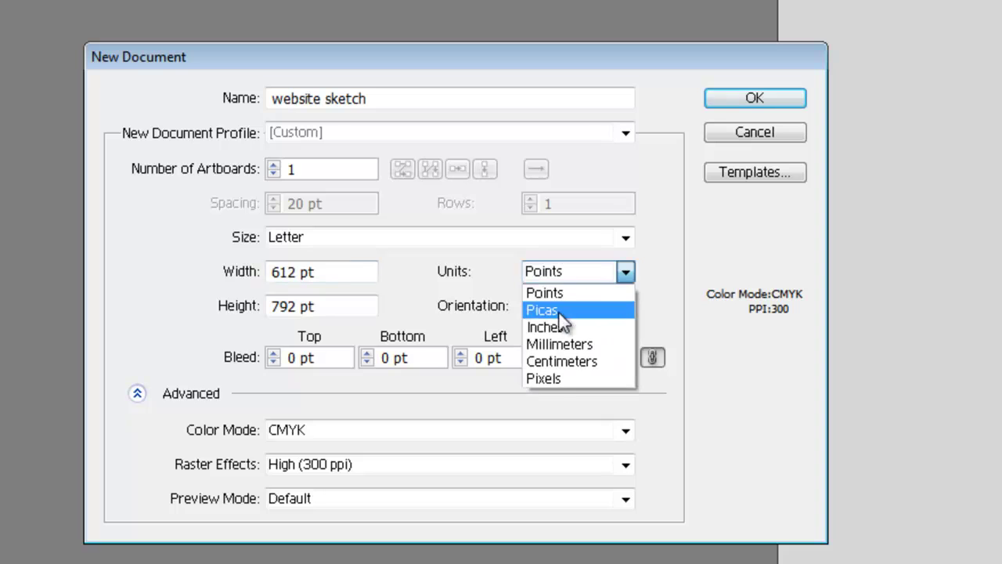
{"action": "left_click", "coordinate": [581, 377]}
{"action": "left_click_drag", "start_coordinate": [332, 272], "coordinate": [212, 272]}
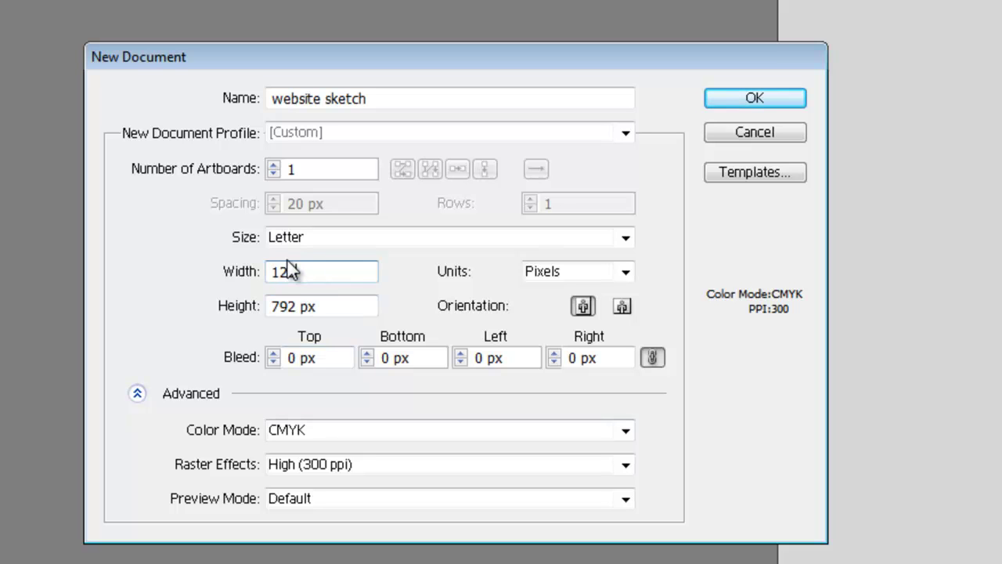
{"action": "type", "text": "0"}
{"action": "key", "text": "Tab"}
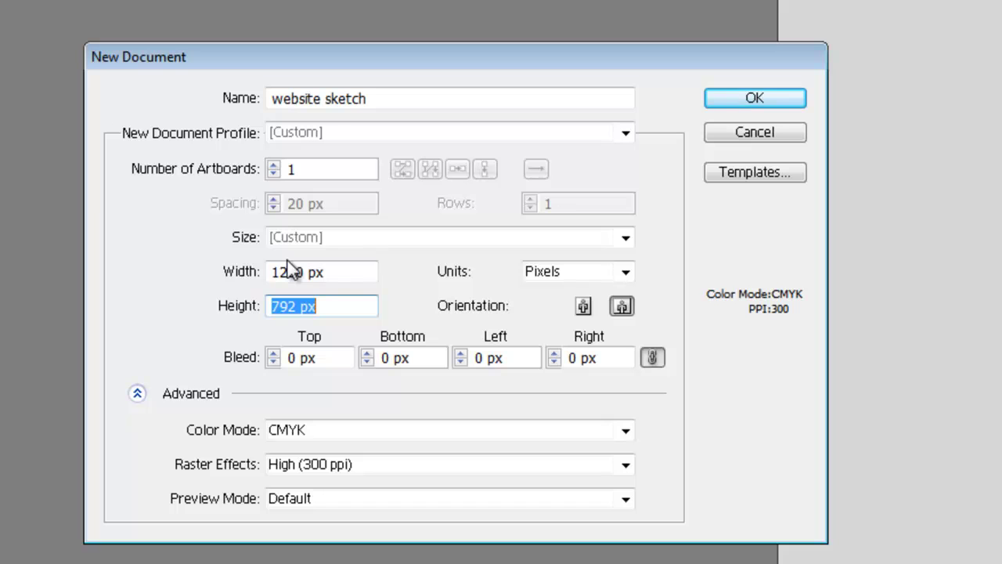
{"action": "type", "text": "1080"}
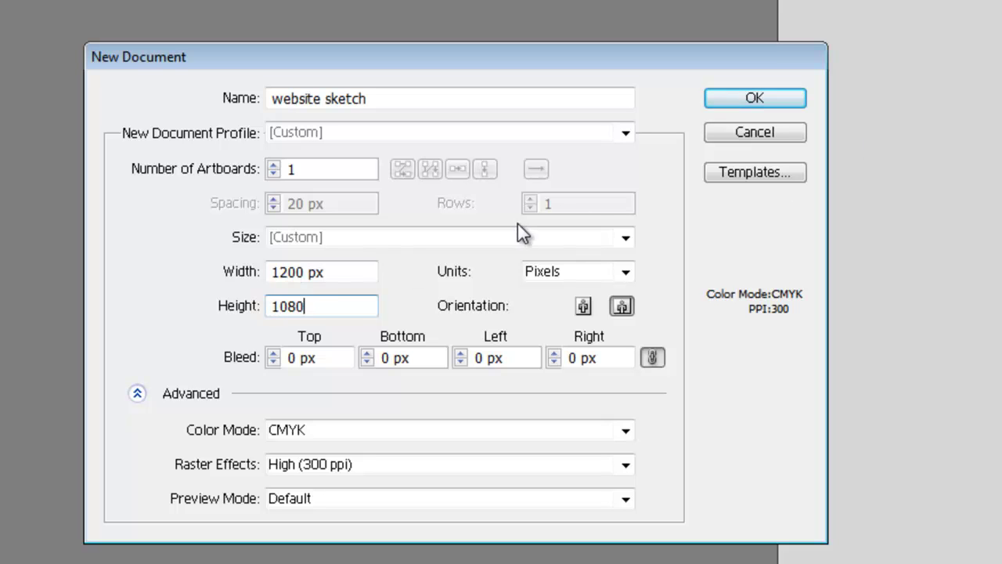
{"action": "key", "text": "Tab"}
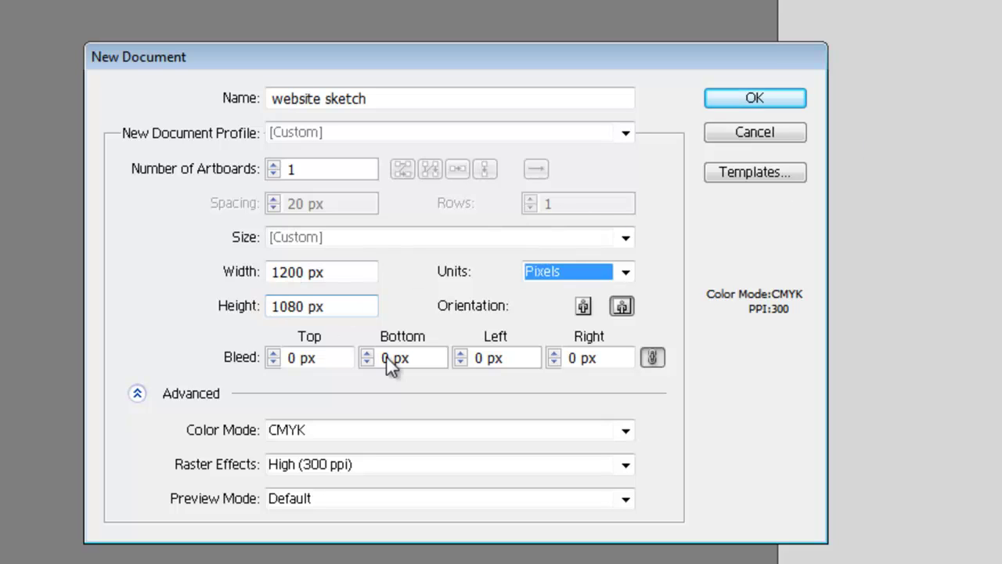
Set the color mode to RGB and raster effects to Screen (72 ppi), and create the document
{"action": "left_click", "coordinate": [298, 428]}
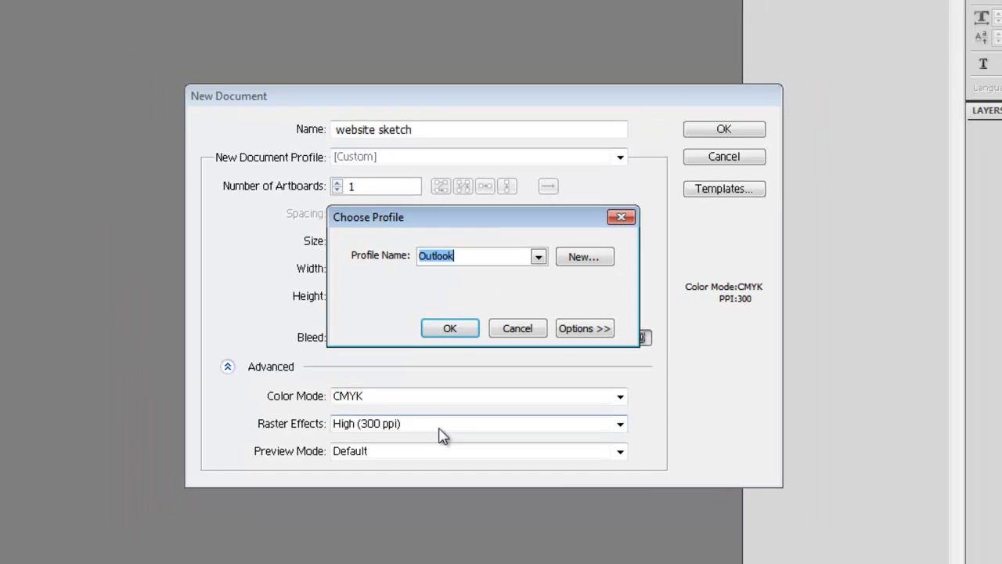
{"action": "left_click", "coordinate": [518, 328]}
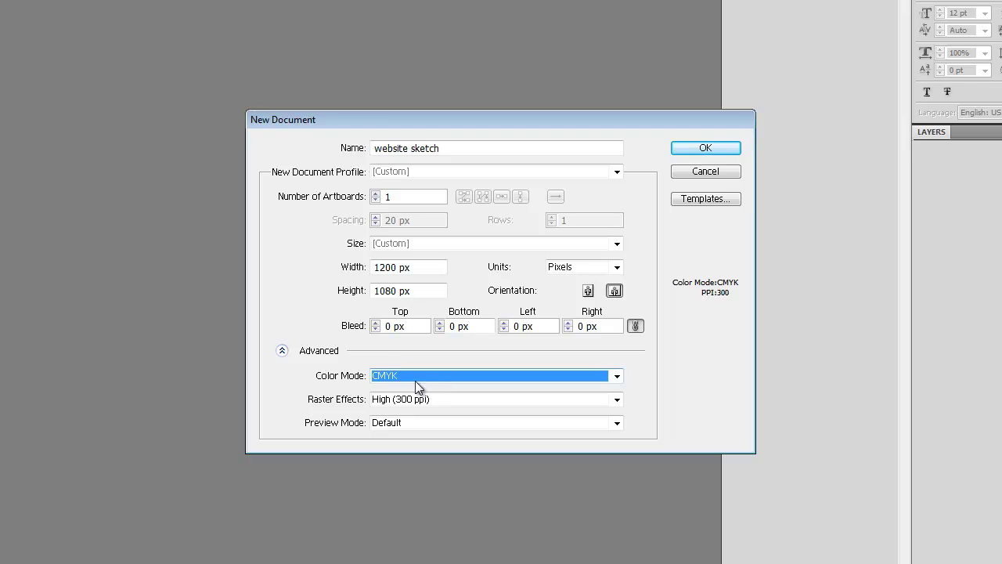
{"action": "left_click", "coordinate": [437, 376]}
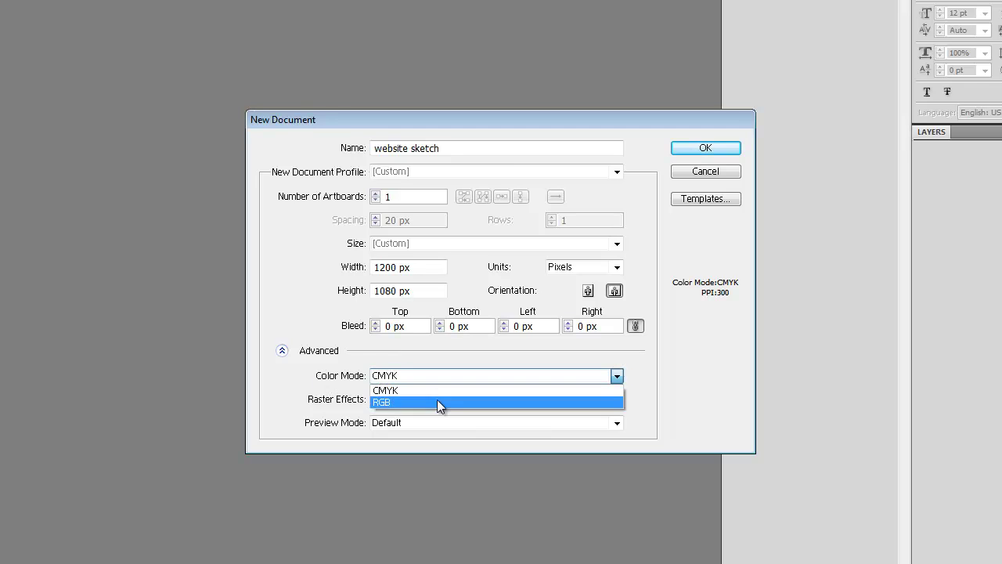
{"action": "left_click", "coordinate": [437, 401]}
{"action": "left_click", "coordinate": [507, 397]}
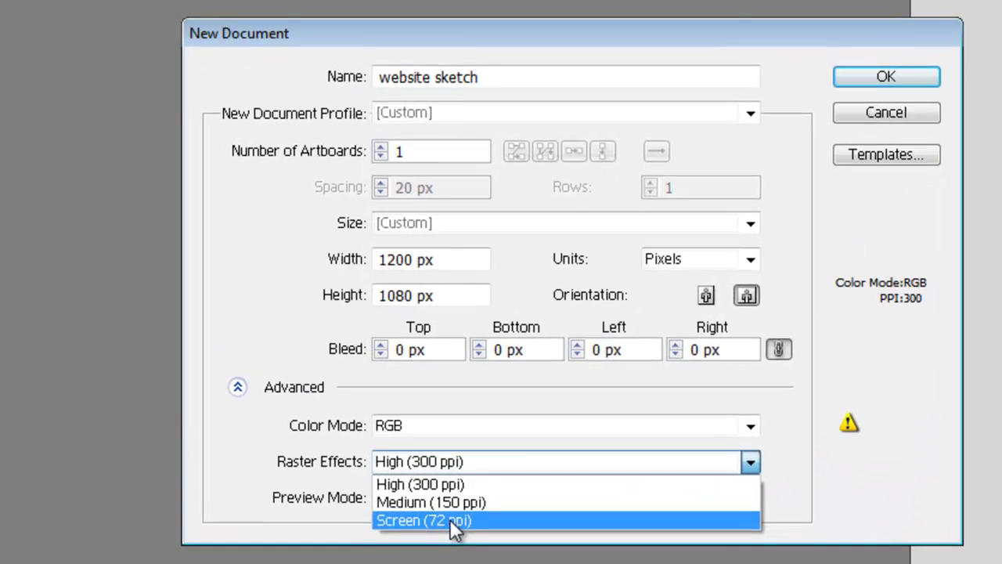
{"action": "left_click", "coordinate": [454, 522]}
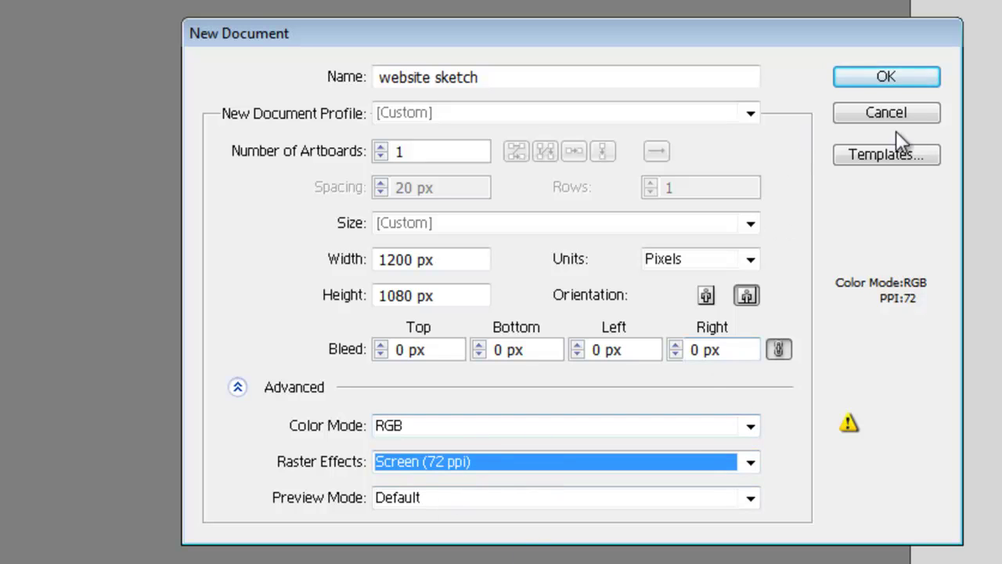
{"action": "left_click", "coordinate": [880, 80]}
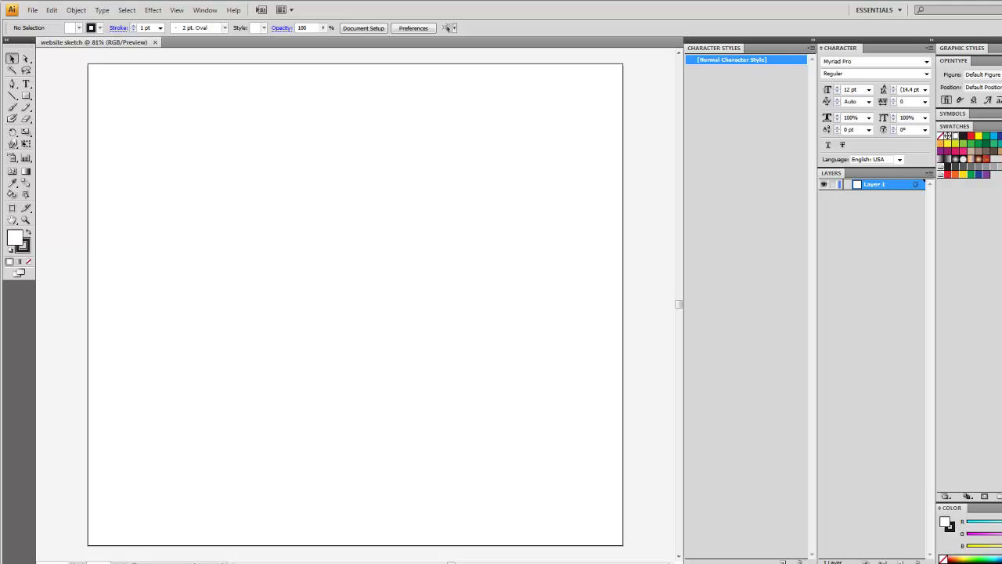
Switch to Photoshop and marquee-select the whole website layout in fullSite_template.psd, from the header to the plan boxes
{"action": "mouse_move", "coordinate": [187, 560]}
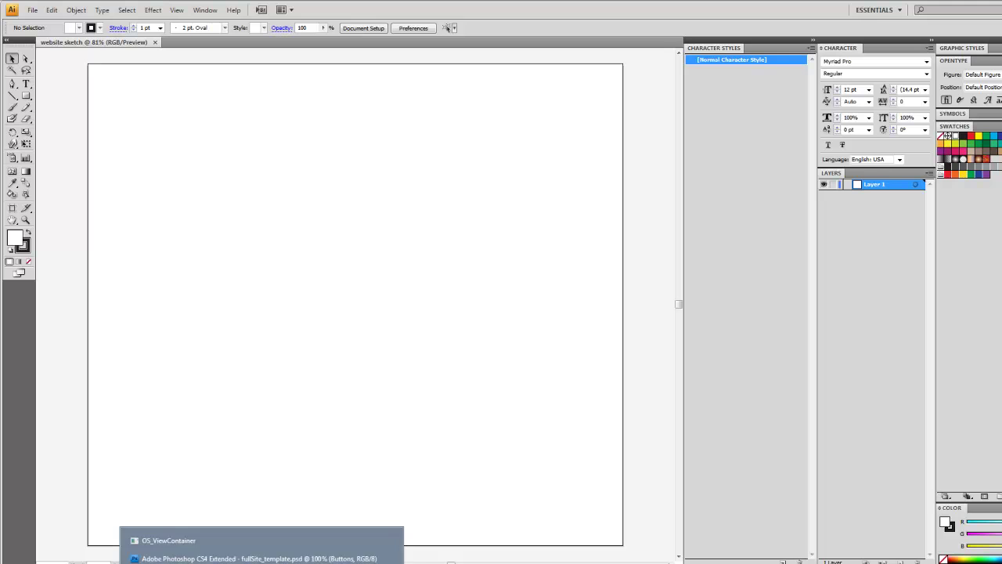
{"action": "left_click", "coordinate": [188, 559]}
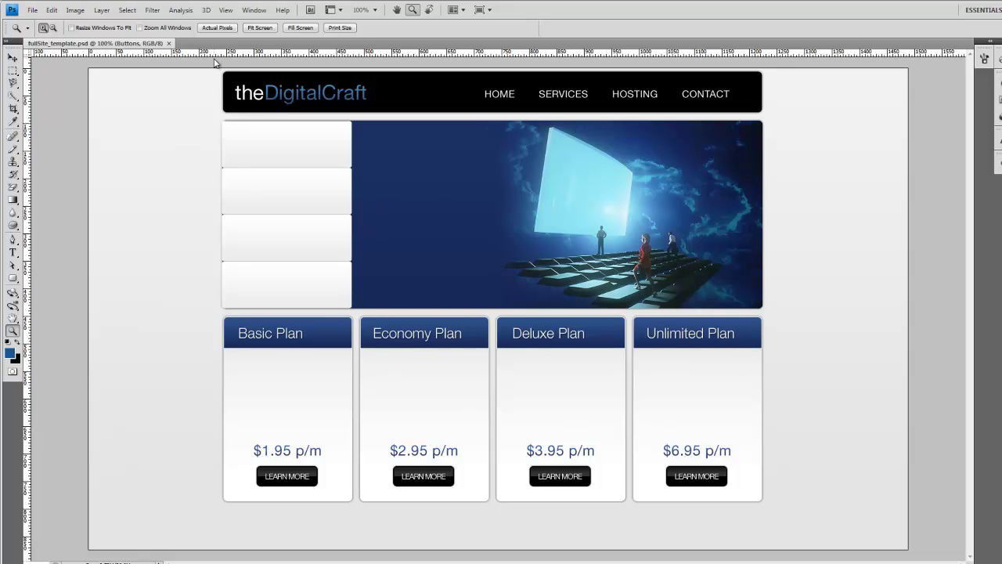
{"action": "left_click", "coordinate": [12, 71]}
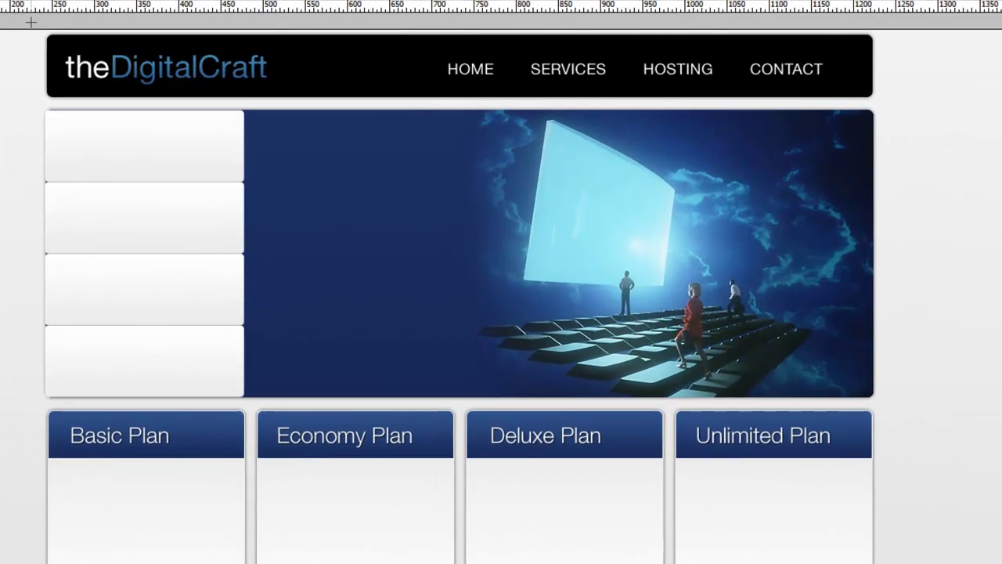
{"action": "left_click_drag", "start_coordinate": [90, 114], "coordinate": [885, 563]}
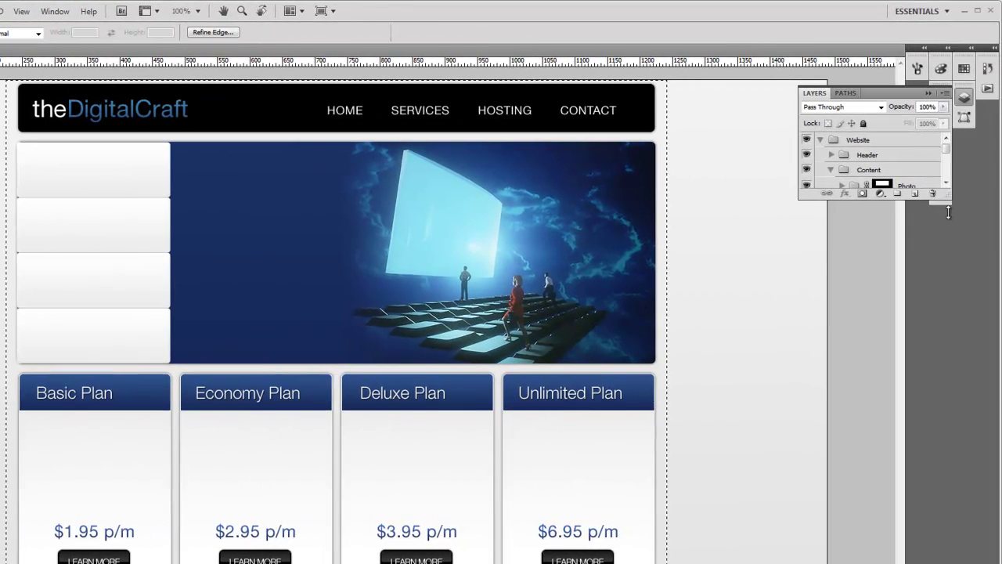
Check the layer structure of the template and copy the selected area merged from all visible layers
{"action": "left_click_drag", "start_coordinate": [949, 195], "coordinate": [949, 387]}
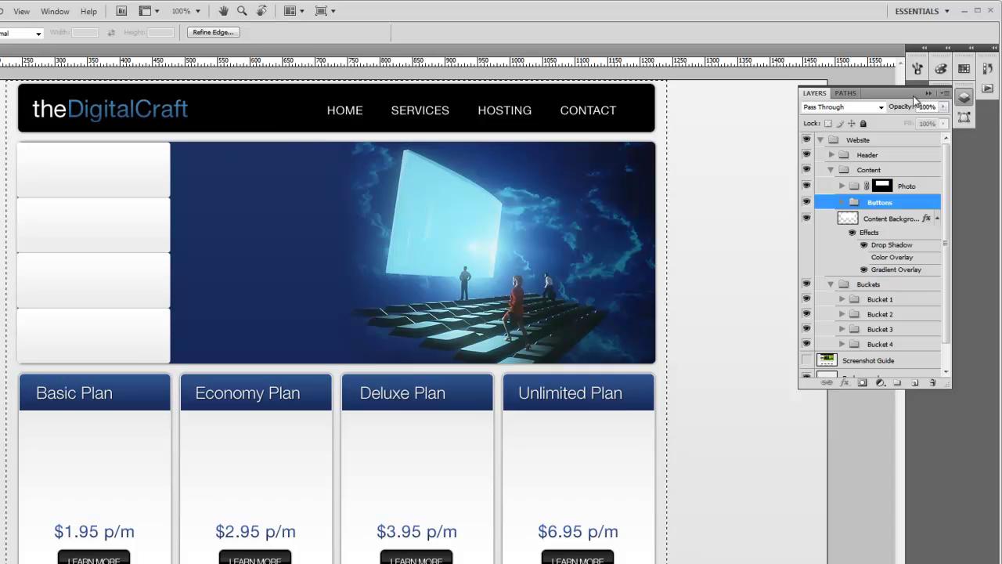
{"action": "left_click", "coordinate": [965, 98]}
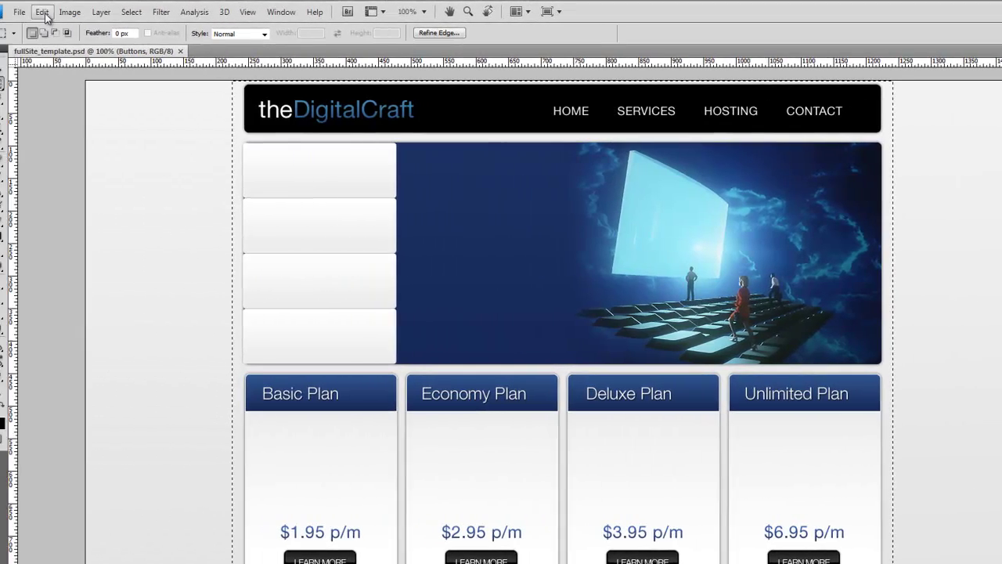
{"action": "left_click", "coordinate": [40, 11]}
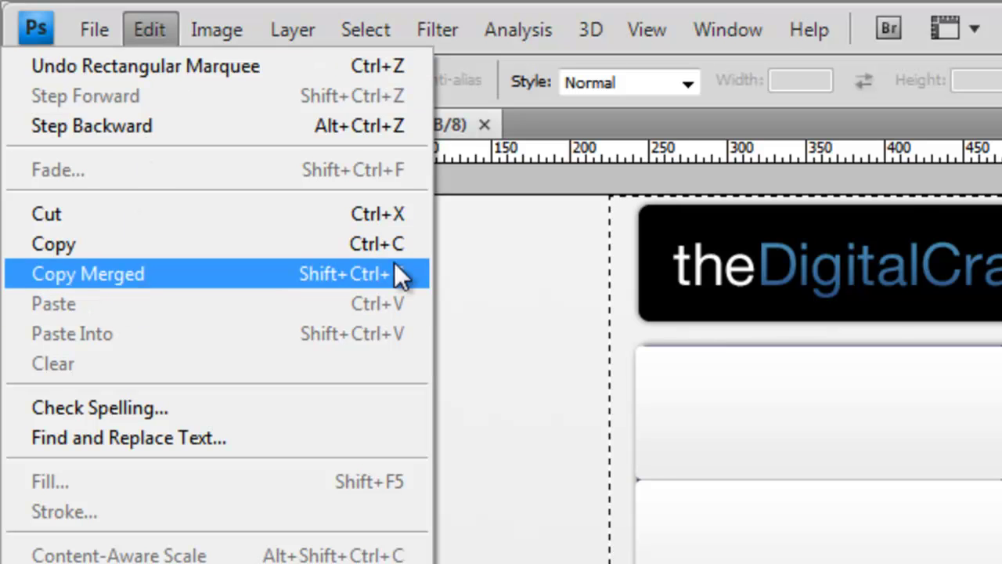
{"action": "left_click", "coordinate": [400, 274]}
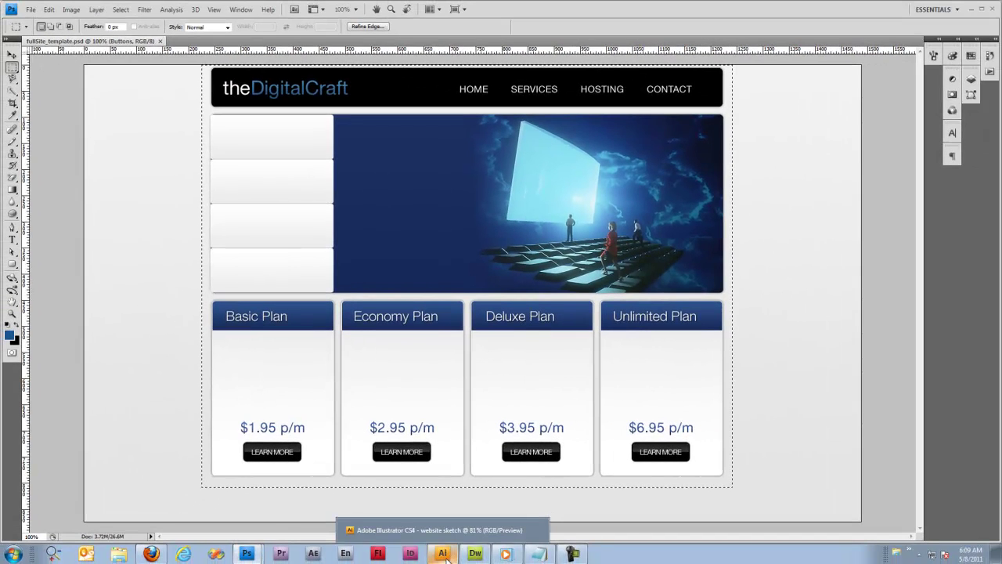
Switch to Illustrator and paste the copied website layout onto the artboard of the website sketch document
{"action": "left_click", "coordinate": [444, 556]}
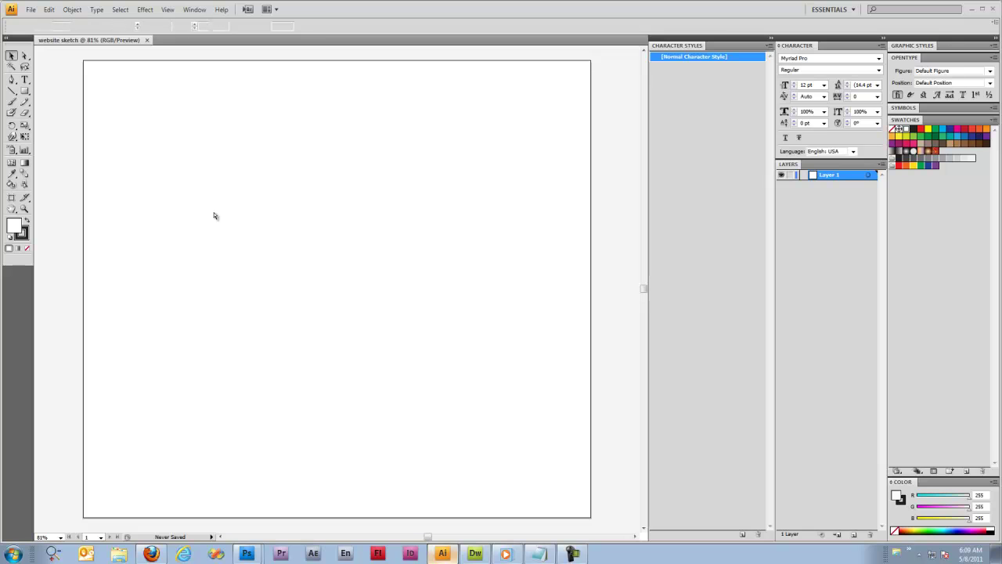
{"action": "key", "text": "ctrl+v"}
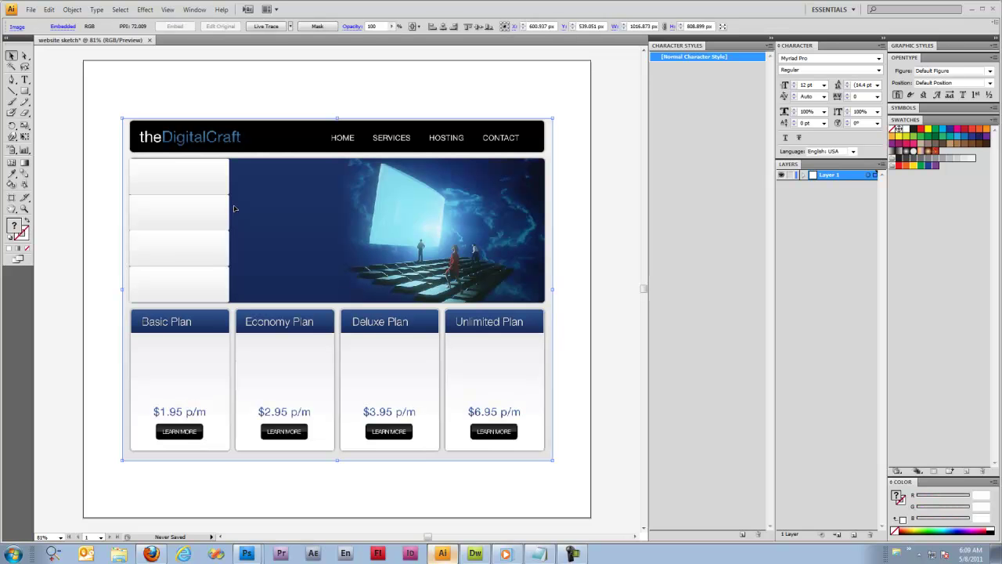
{"action": "mouse_move", "coordinate": [287, 145]}
{"action": "left_mouse_down"}
{"action": "mouse_move", "coordinate": [287, 111]}
{"action": "mouse_move", "coordinate": [289, 143]}
{"action": "left_mouse_up"}
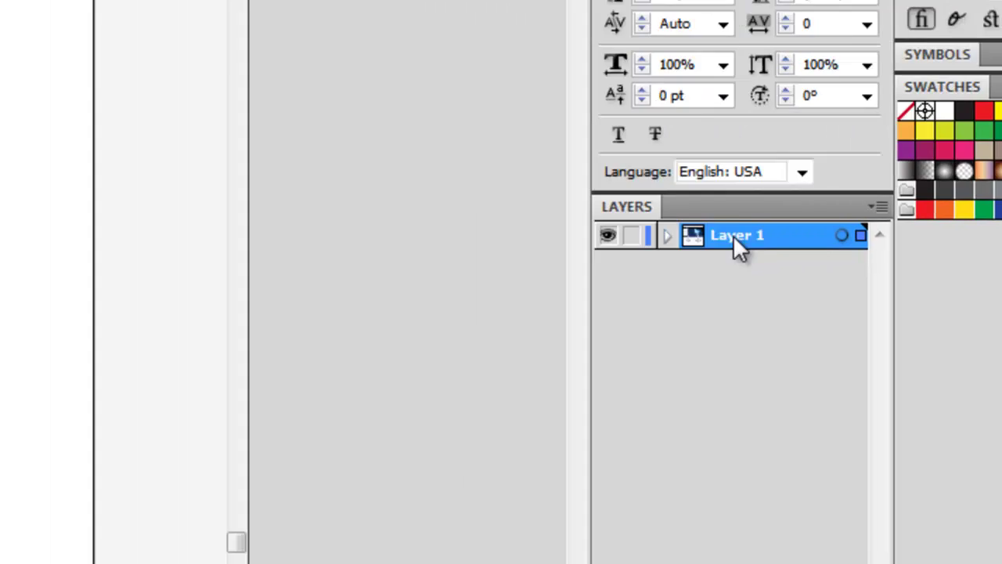
Rename Layer 1 as Layout Guide
{"action": "double_click", "coordinate": [533, 310]}
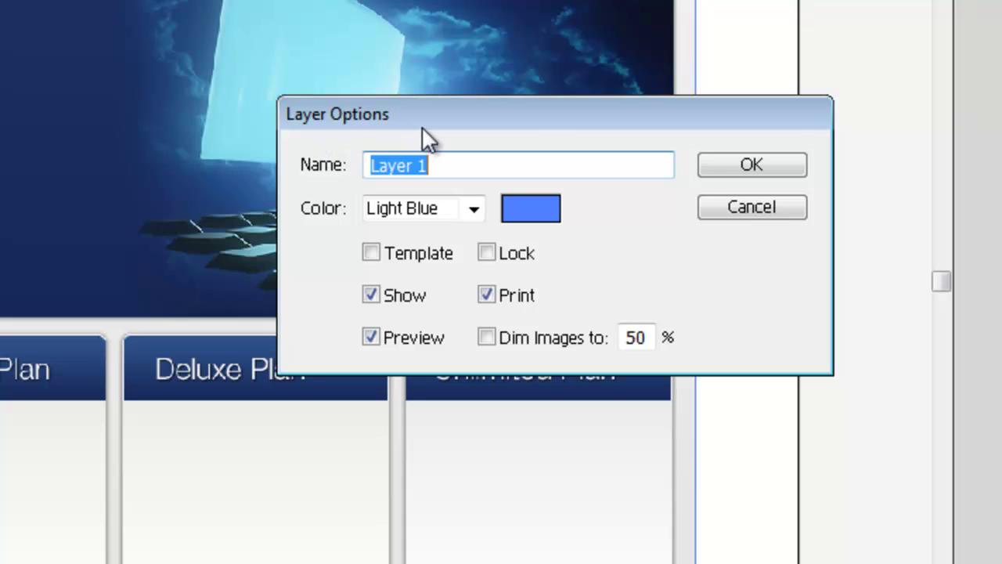
{"action": "left_click_drag", "start_coordinate": [422, 126], "coordinate": [157, 99]}
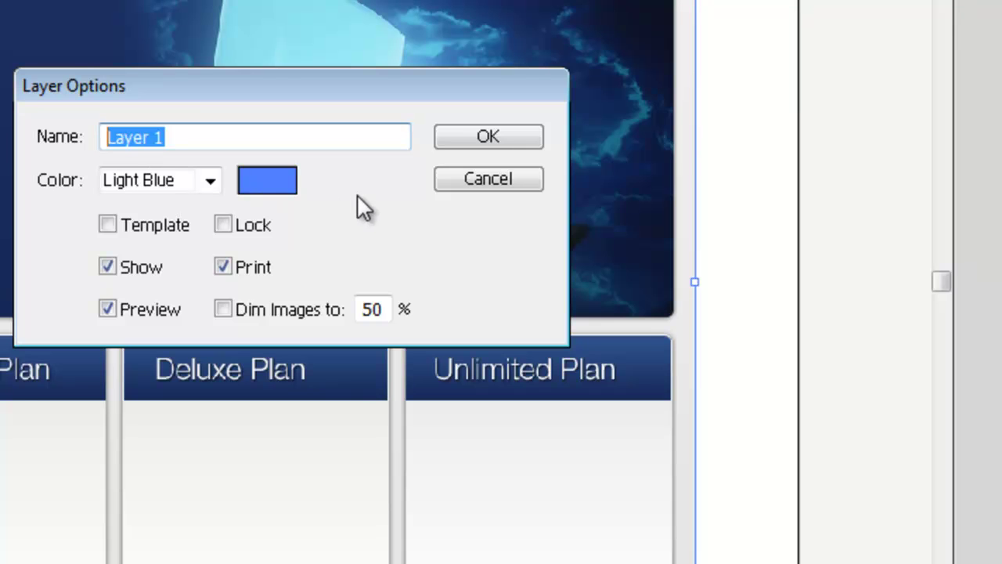
{"action": "key", "text": "Return"}
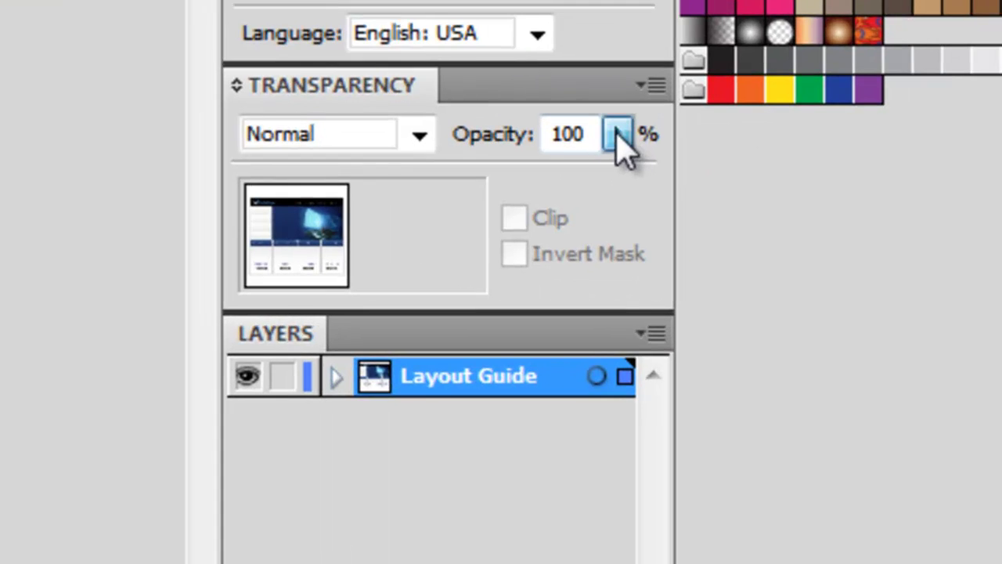
Lower the pasted layout image's opacity to 16% and lock the Layout Guide layer
{"action": "left_click", "coordinate": [618, 135]}
{"action": "left_click_drag", "start_coordinate": [600, 179], "coordinate": [435, 174]}
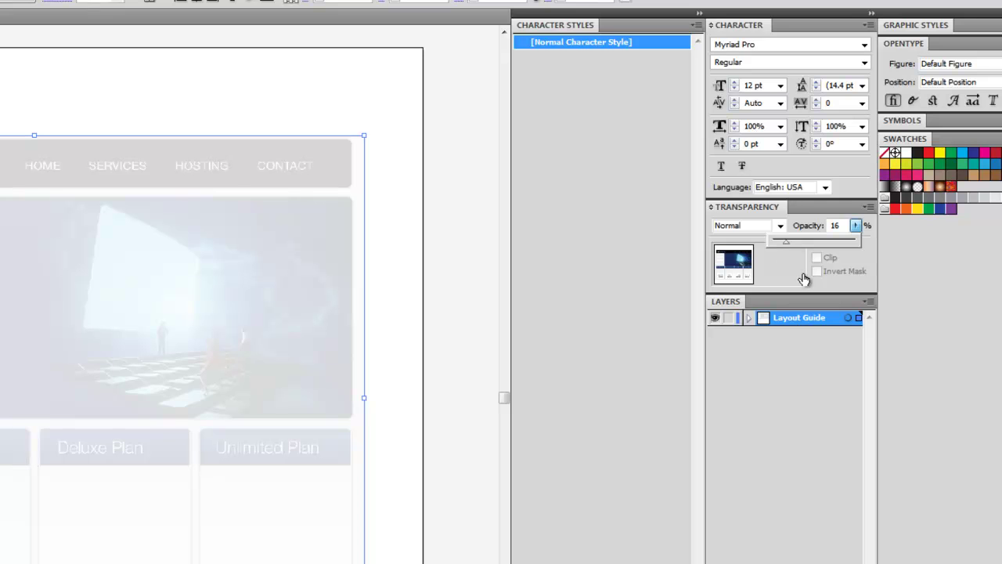
{"action": "left_click", "coordinate": [812, 338]}
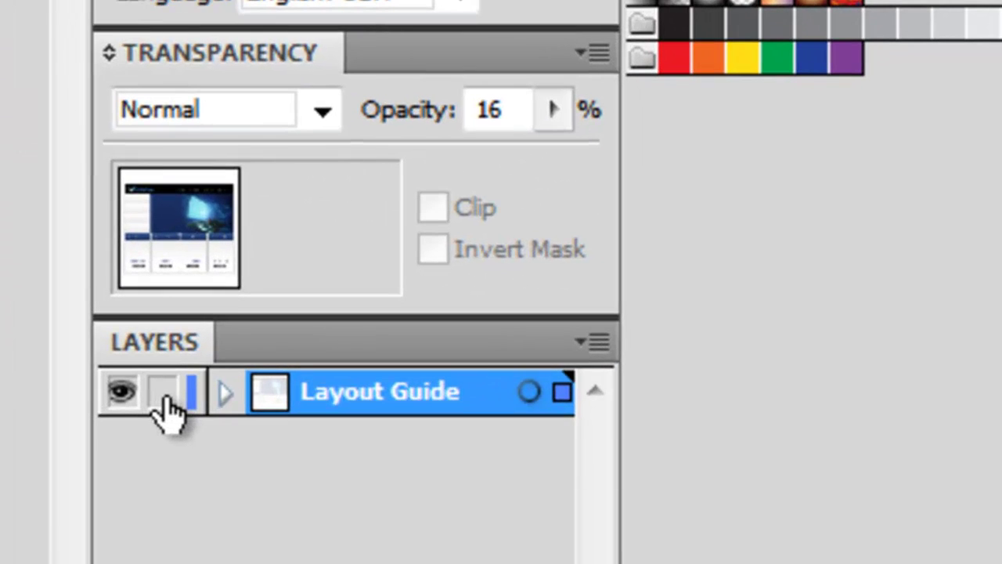
{"action": "left_click", "coordinate": [728, 318]}
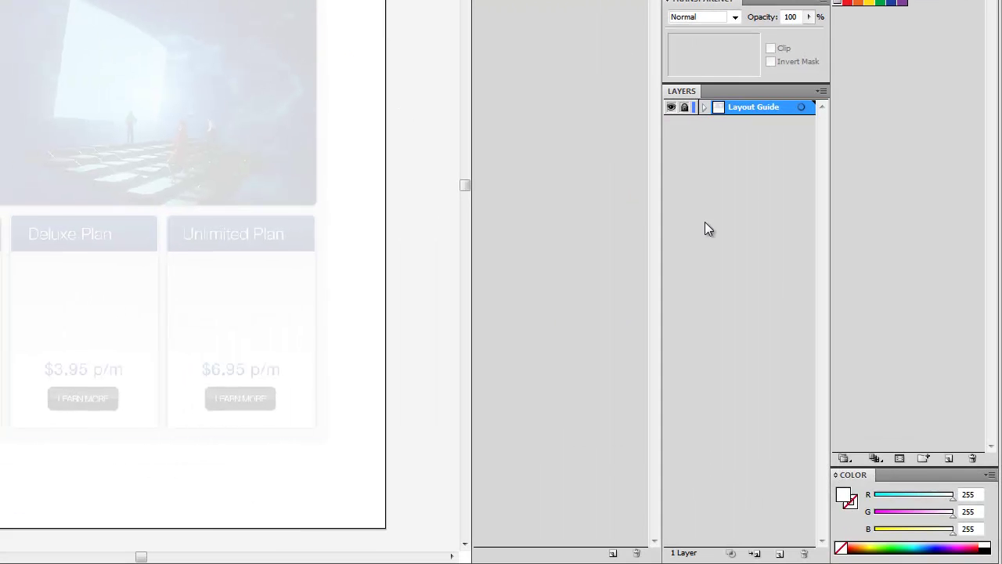
Add a new layer above Layout Guide and name it Divs
{"action": "left_click", "coordinate": [779, 553]}
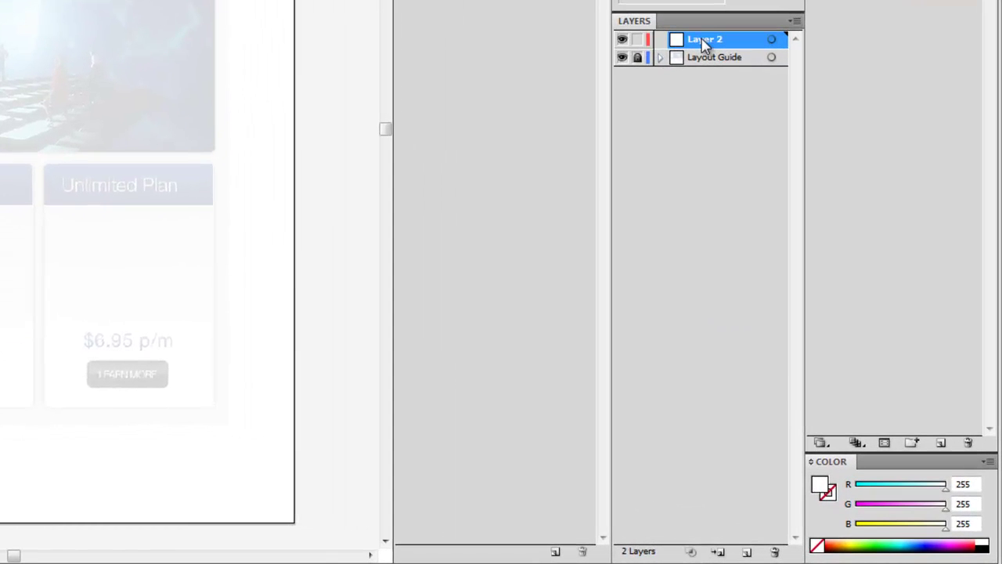
{"action": "double_click", "coordinate": [705, 44]}
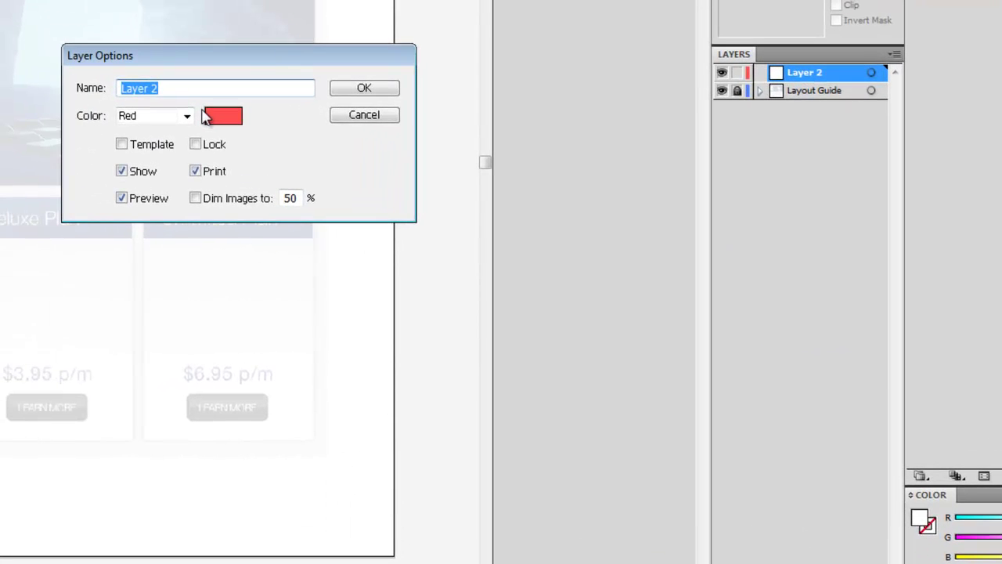
{"action": "type", "text": "Divs"}
{"action": "key", "text": "Return"}
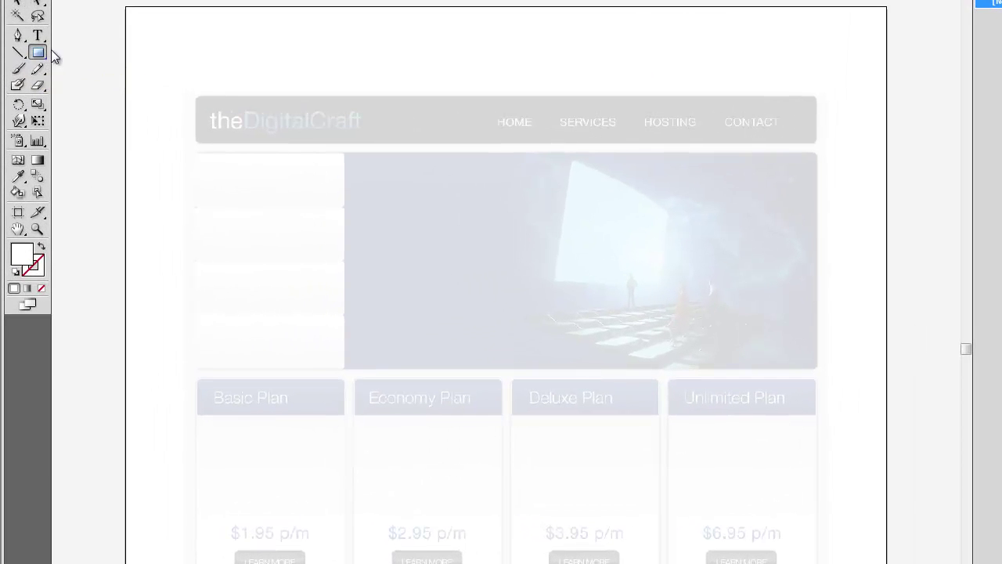
Set up the Rectangle tool with no fill and a black stroke
{"action": "left_click_drag", "start_coordinate": [30, 48], "coordinate": [128, 53]}
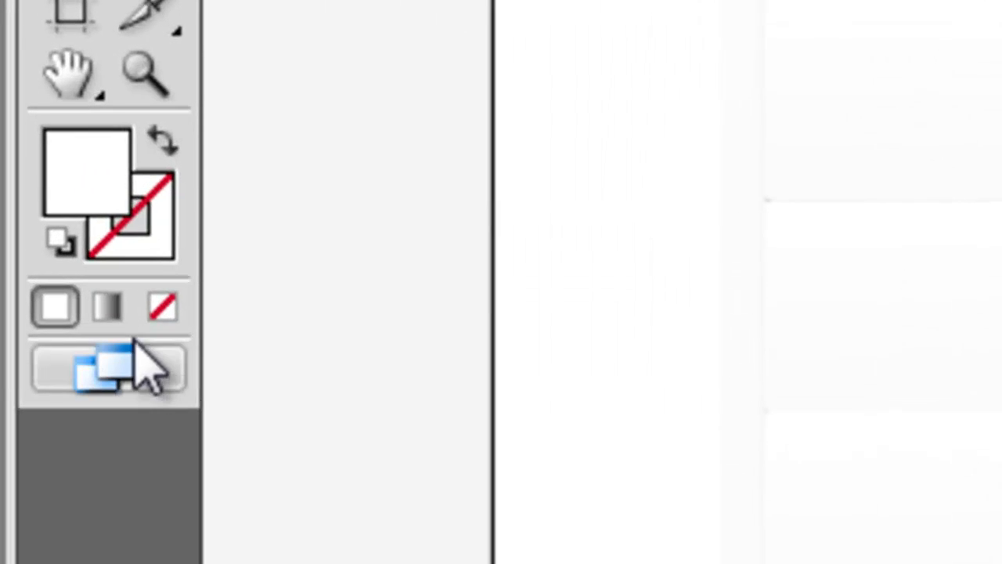
{"action": "left_click", "coordinate": [157, 307]}
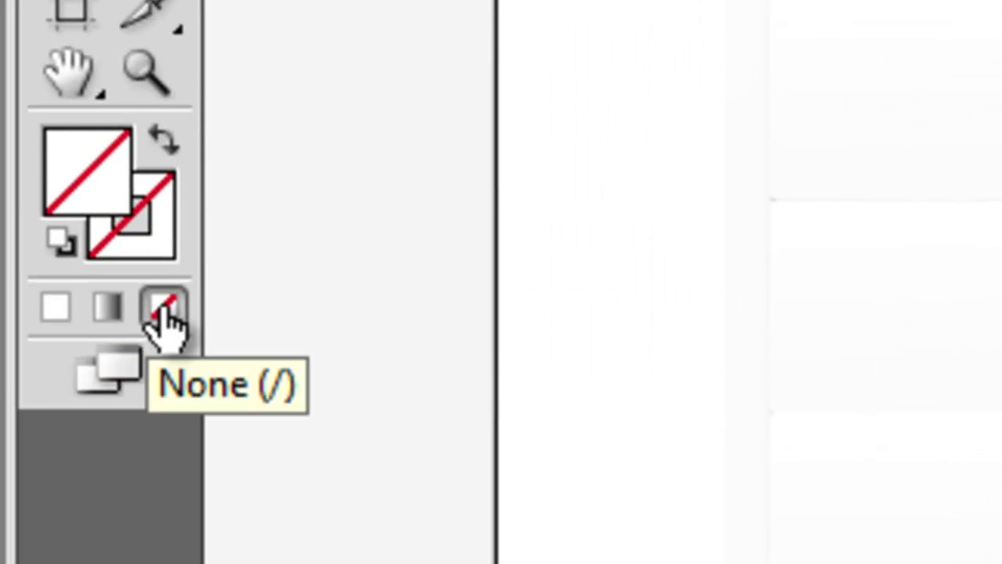
{"action": "left_click", "coordinate": [158, 244]}
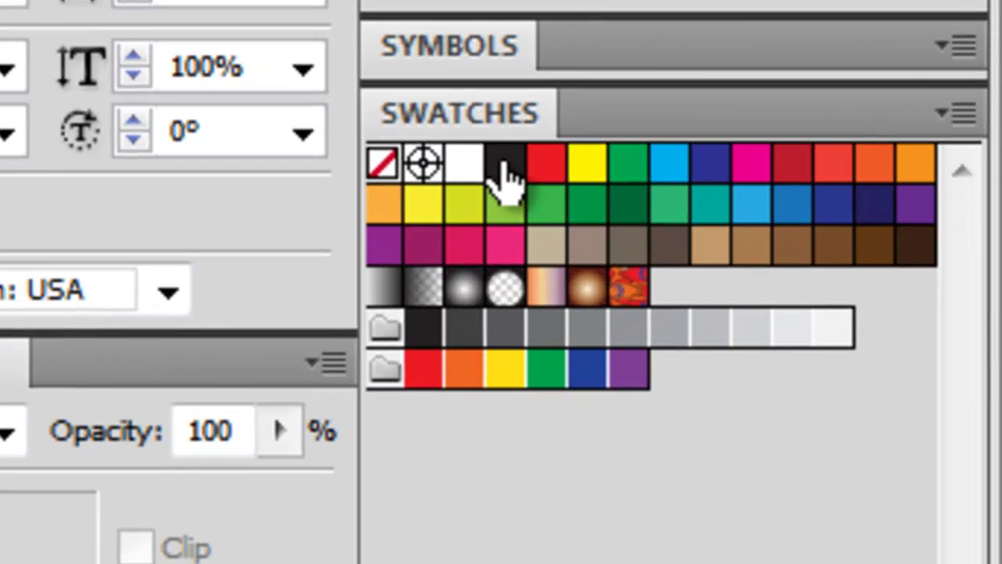
{"action": "left_click", "coordinate": [708, 151]}
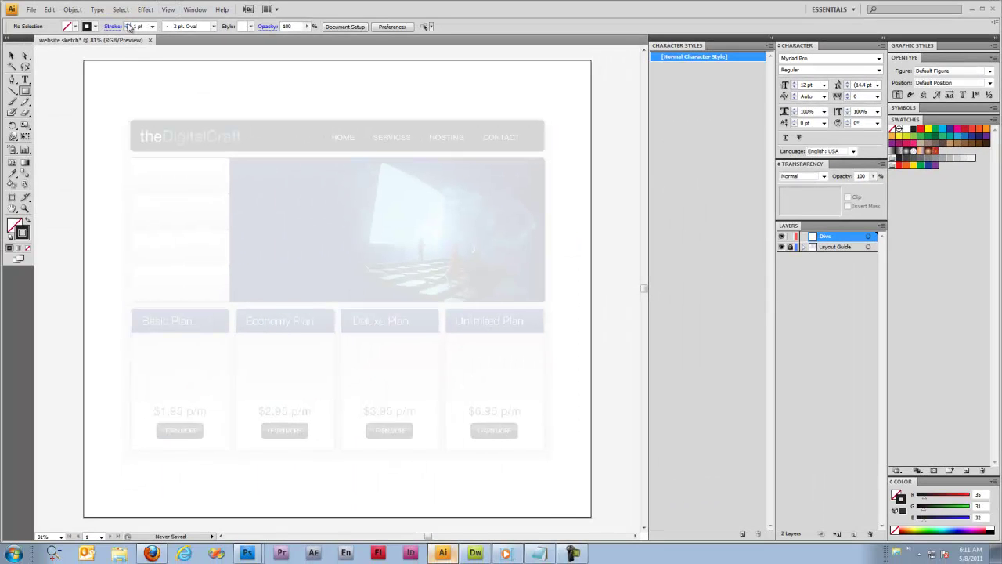
Raise the stroke weight to 3 pt and choose the 2 pt. Oval brush
{"action": "left_click", "coordinate": [130, 26]}
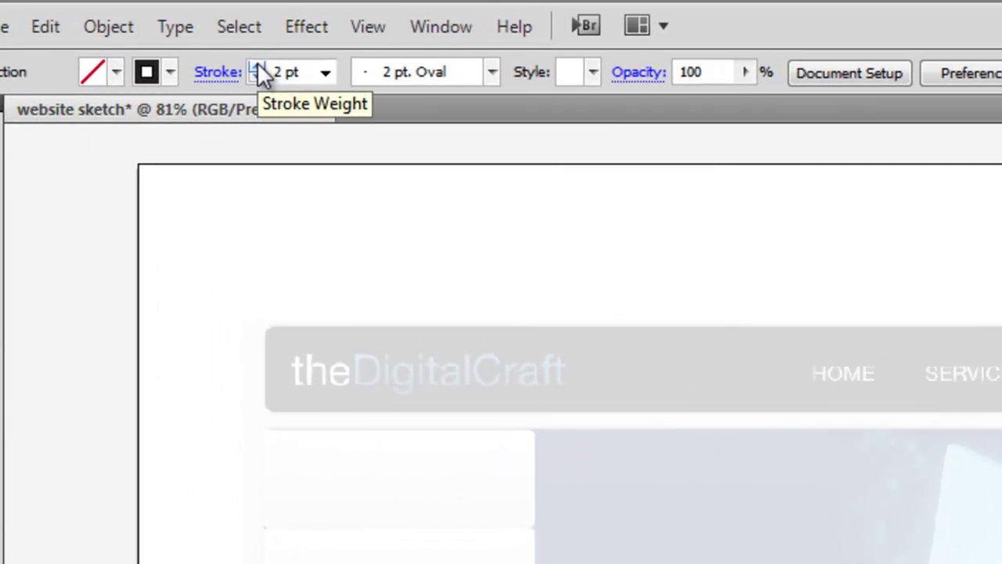
{"action": "left_click", "coordinate": [257, 68]}
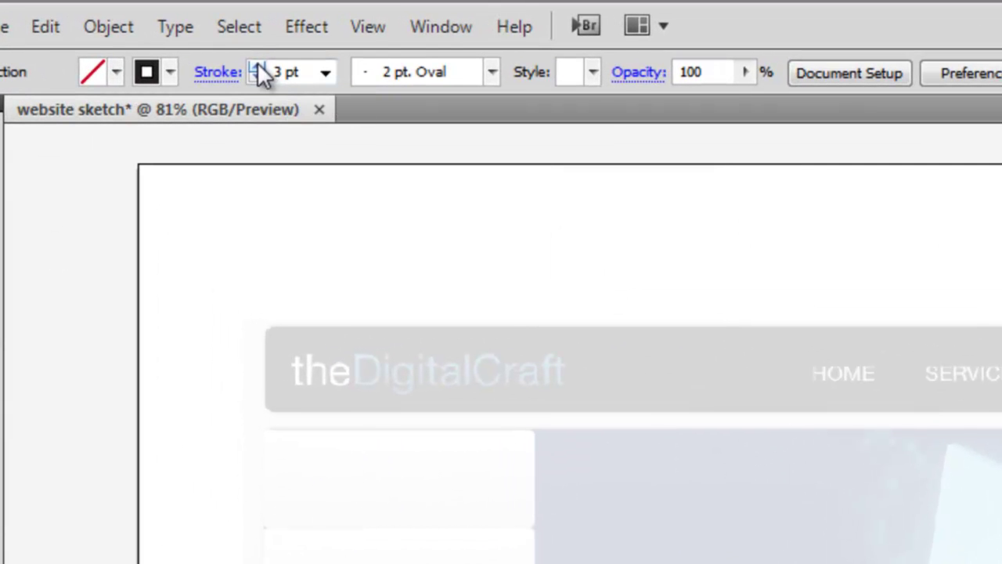
{"action": "left_click", "coordinate": [492, 70]}
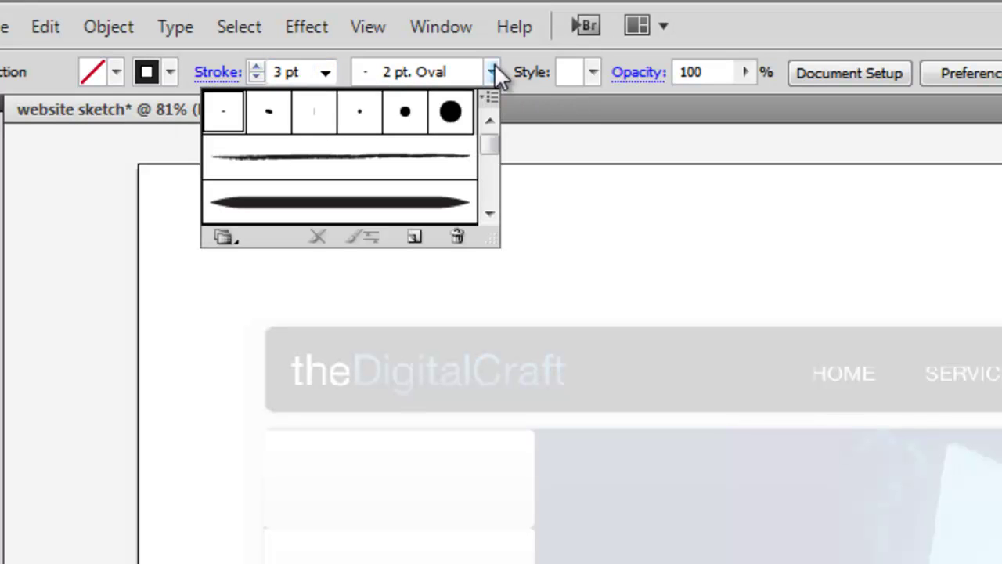
{"action": "left_click", "coordinate": [241, 111]}
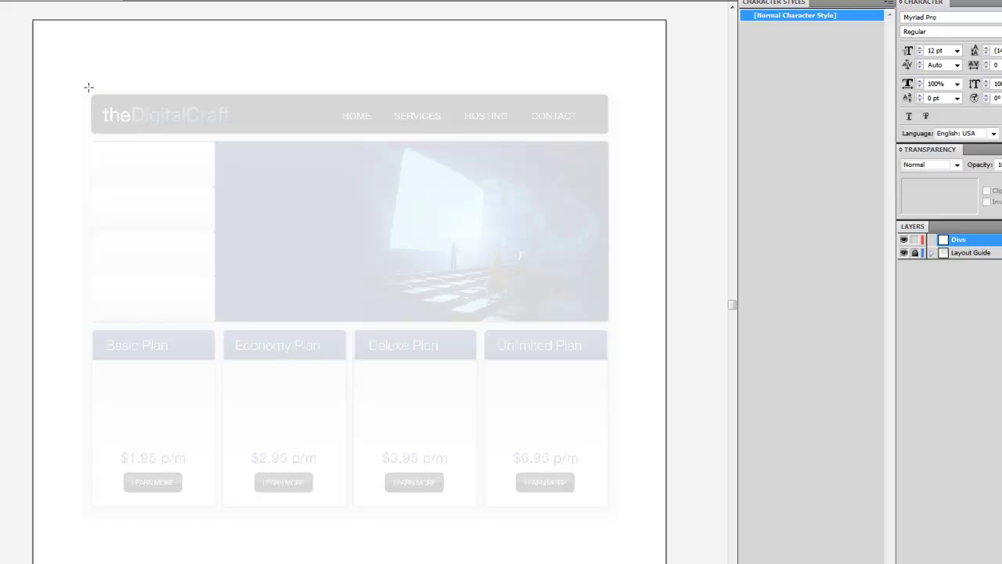
Draw one outline rectangle around the header bar and another around the banner area below it, including the white sidebar blocks
{"action": "mouse_move", "coordinate": [89, 92]}
{"action": "left_mouse_down"}
{"action": "mouse_move", "coordinate": [151, 112]}
{"action": "mouse_move", "coordinate": [552, 127]}
{"action": "mouse_move", "coordinate": [613, 139]}
{"action": "left_mouse_up"}
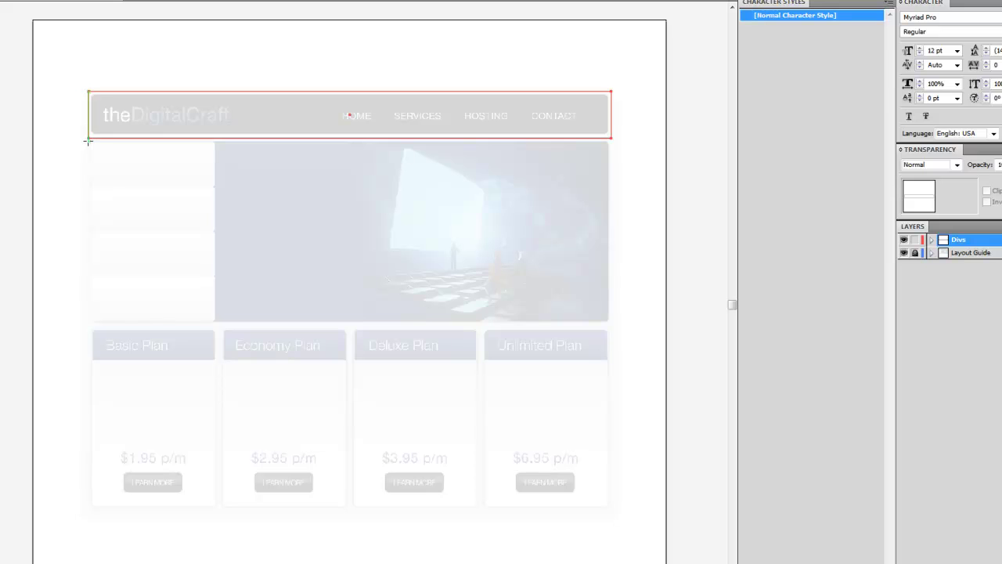
{"action": "left_click_drag", "start_coordinate": [88, 141], "coordinate": [611, 324]}
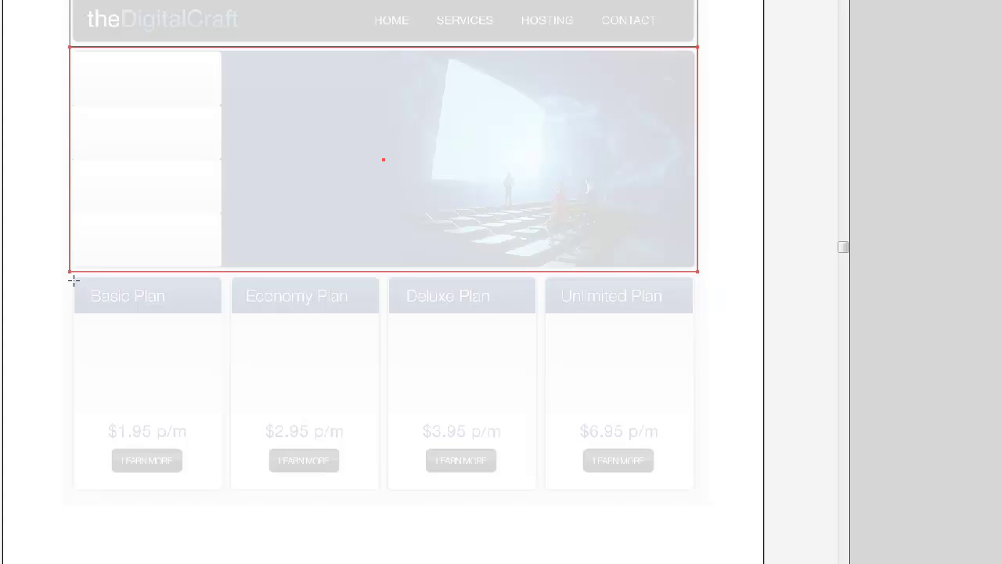
Draw a rectangle about 230 to 240 px wide and 333 px high around each of the four plan columns
{"action": "left_click_drag", "start_coordinate": [75, 277], "coordinate": [226, 490]}
{"action": "left_click_drag", "start_coordinate": [232, 278], "coordinate": [379, 490]}
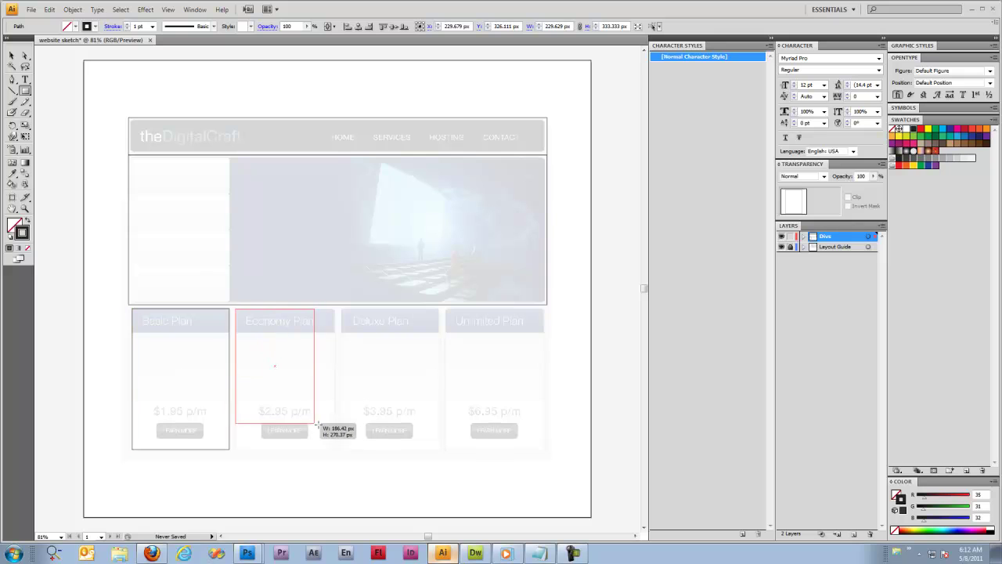
{"action": "left_click_drag", "start_coordinate": [334, 451], "coordinate": [334, 451]}
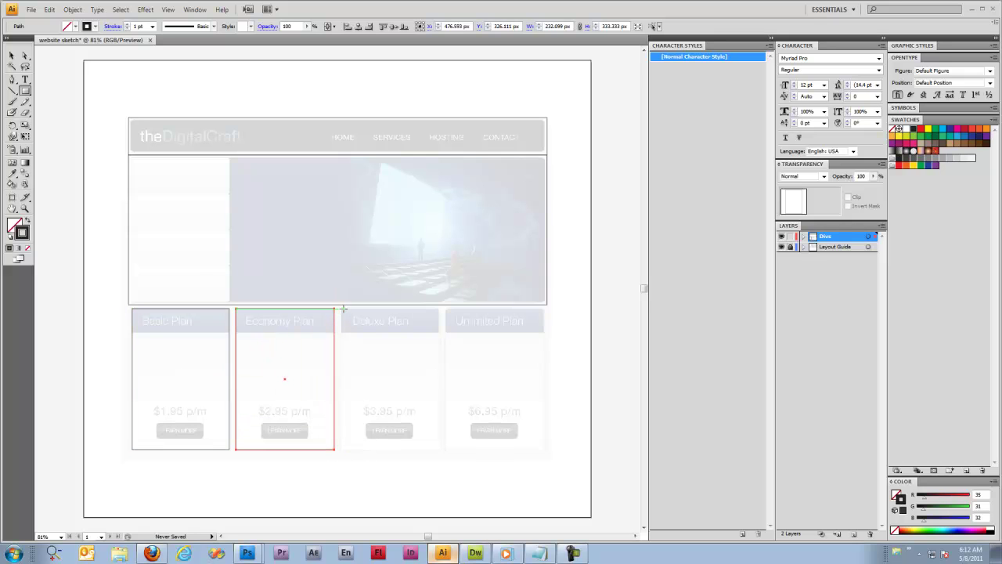
{"action": "left_click_drag", "start_coordinate": [341, 310], "coordinate": [439, 449]}
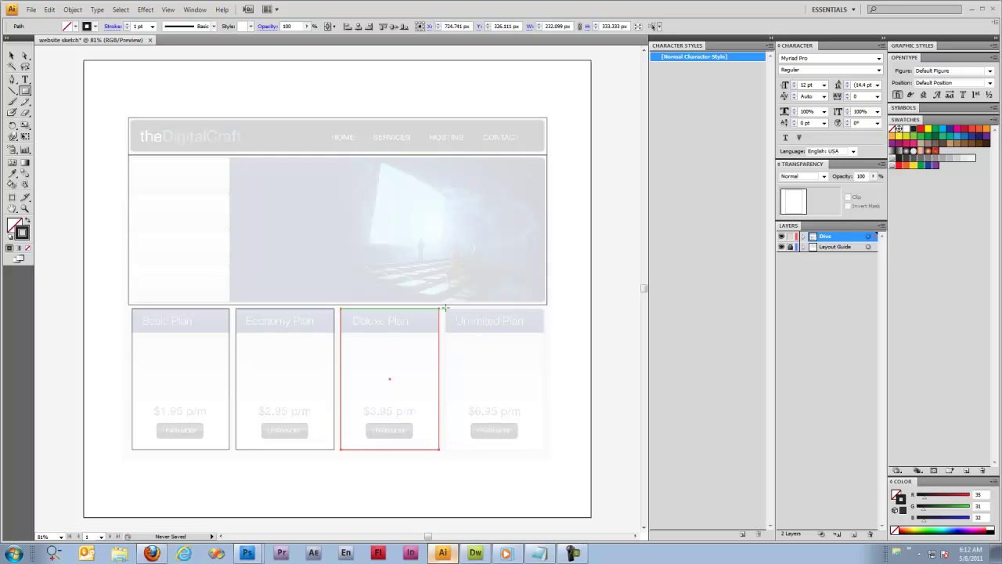
{"action": "left_click_drag", "start_coordinate": [445, 310], "coordinate": [547, 450]}
Narrow the Unlimited Plan rectangle from its outer side so it fits the column in the layout guide, and deselect it
{"action": "left_click", "coordinate": [263, 309], "text": "shift"}
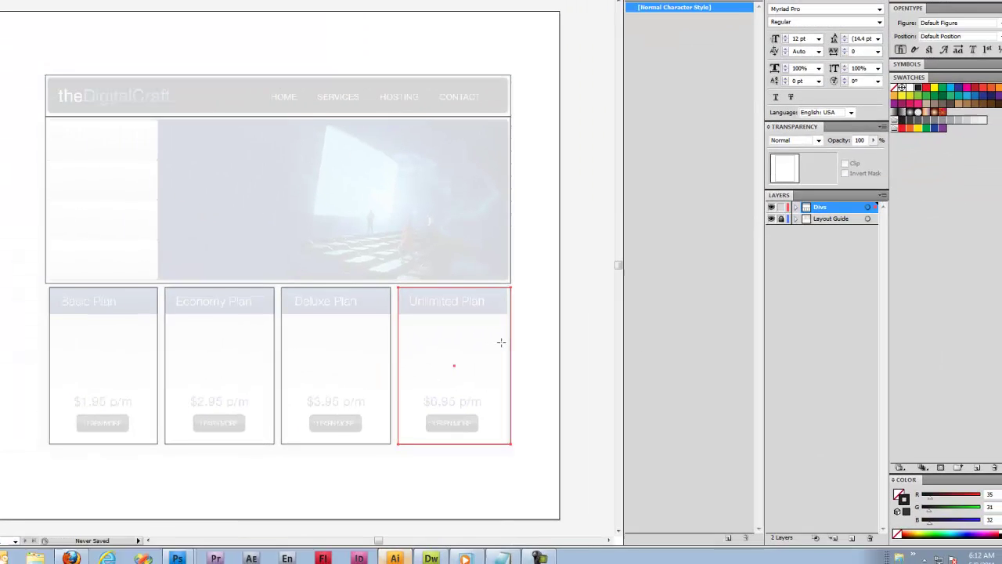
{"action": "key", "text": "v"}
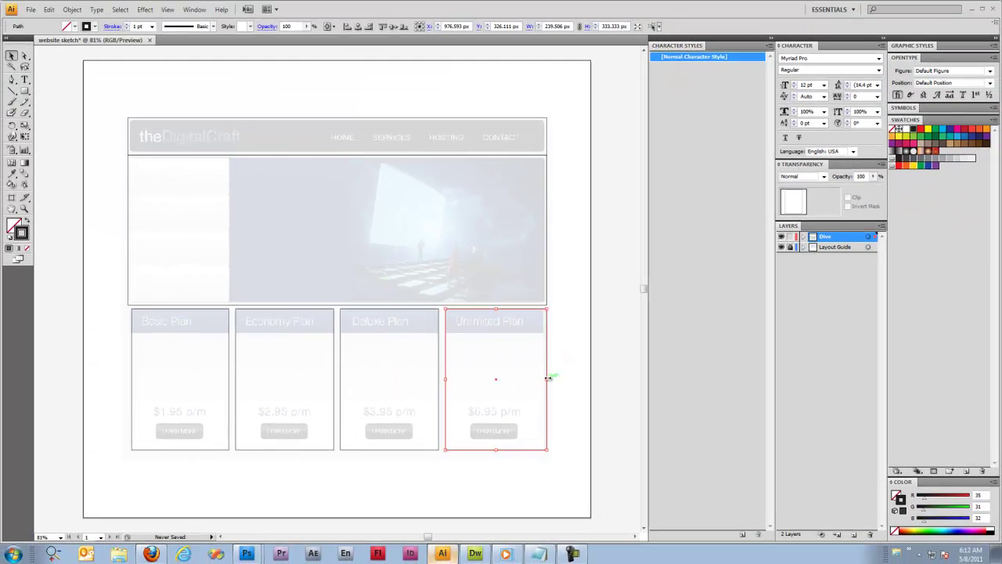
{"action": "left_click_drag", "start_coordinate": [546, 379], "coordinate": [543, 380]}
{"action": "left_click", "coordinate": [480, 382]}
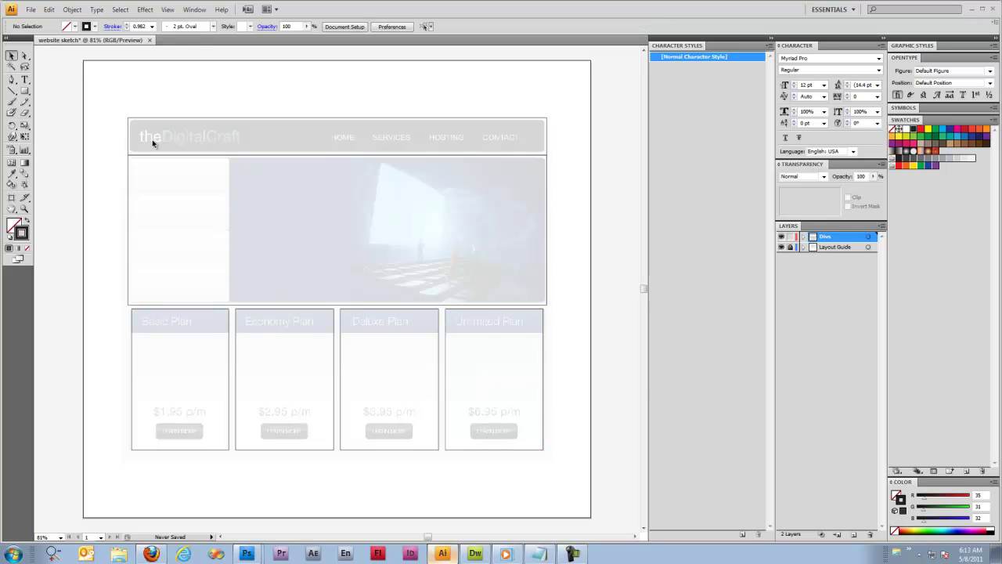
Draw a rectangle about 506 x 60 px around the HOME, SERVICES, HOSTING and CONTACT links in the header
{"action": "left_click_drag", "start_coordinate": [97, 144], "coordinate": [142, 219]}
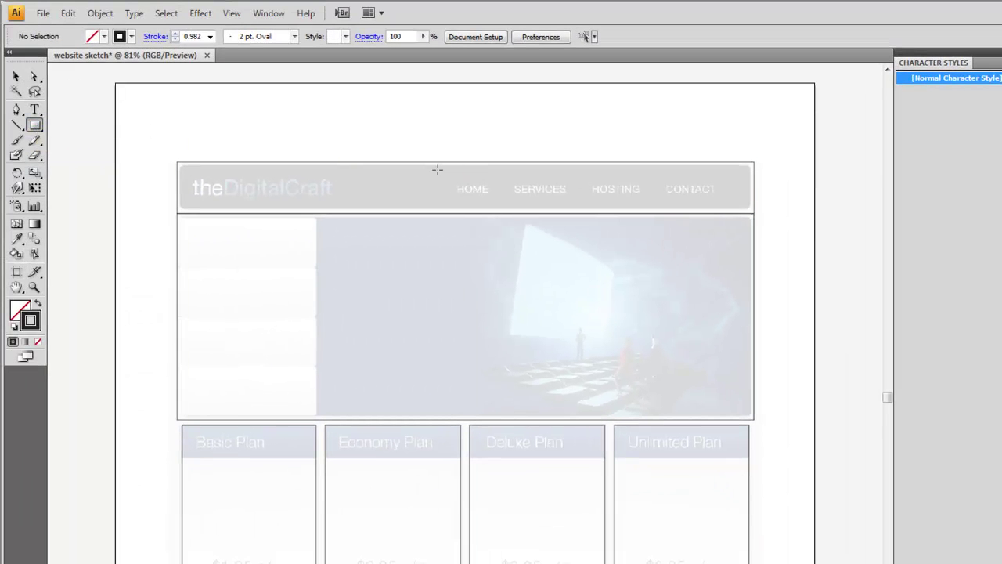
{"action": "left_click_drag", "start_coordinate": [439, 169], "coordinate": [741, 202]}
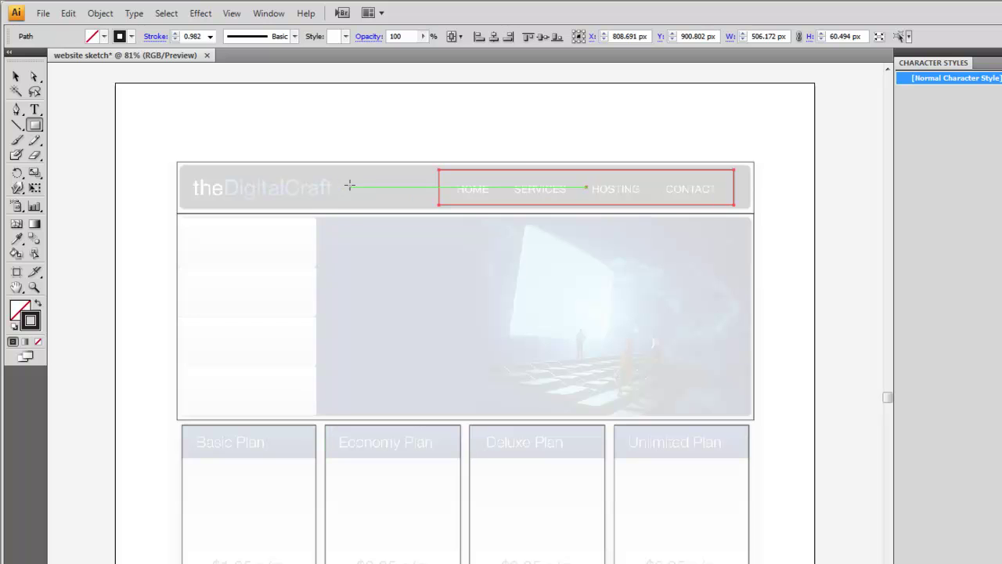
{"action": "left_click_drag", "start_coordinate": [439, 234], "coordinate": [438, 227]}
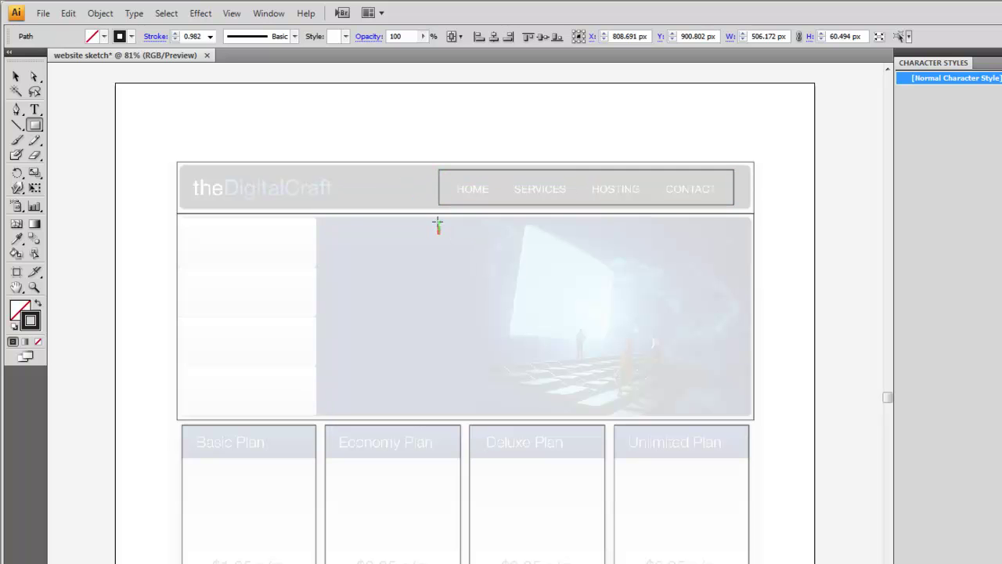
{"action": "key", "text": "ctrl+z"}
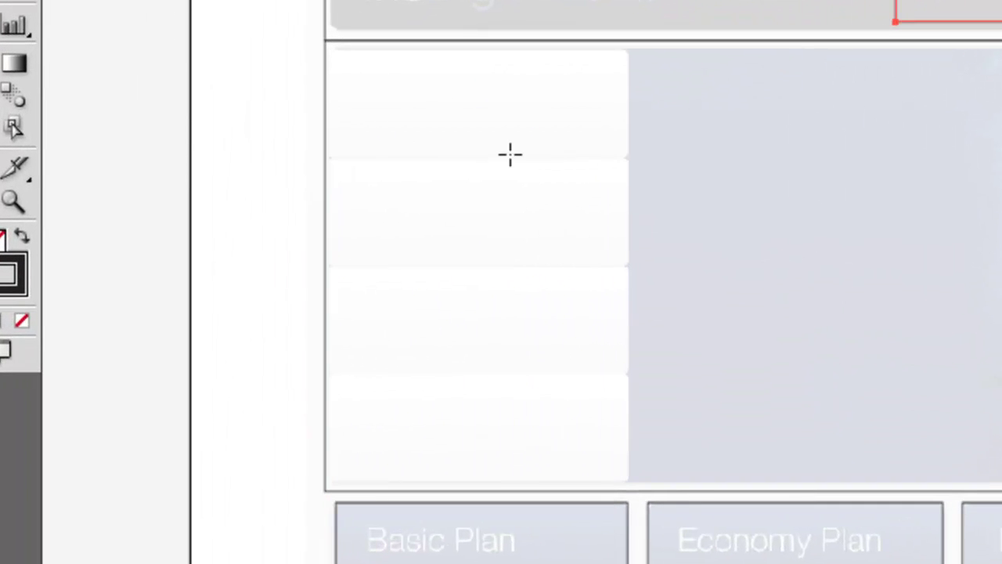
Draw four stacked rectangles about 238 x 85 px over the white sidebar blocks beside the banner image
{"action": "left_click_drag", "start_coordinate": [624, 156], "coordinate": [322, 50]}
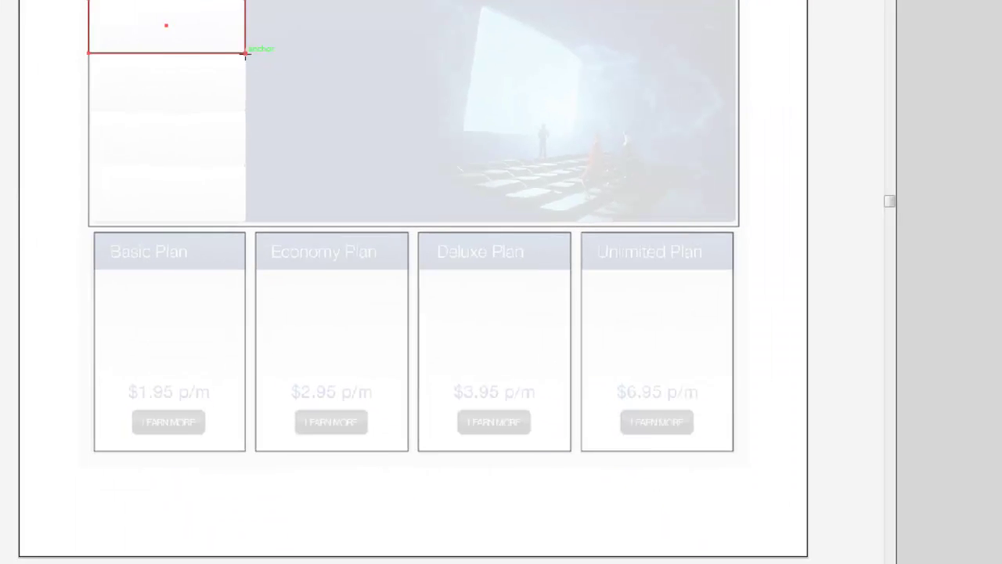
{"action": "mouse_move", "coordinate": [246, 54]}
{"action": "left_mouse_down"}
{"action": "mouse_move", "coordinate": [149, 101]}
{"action": "mouse_move", "coordinate": [80, 104]}
{"action": "left_mouse_up"}
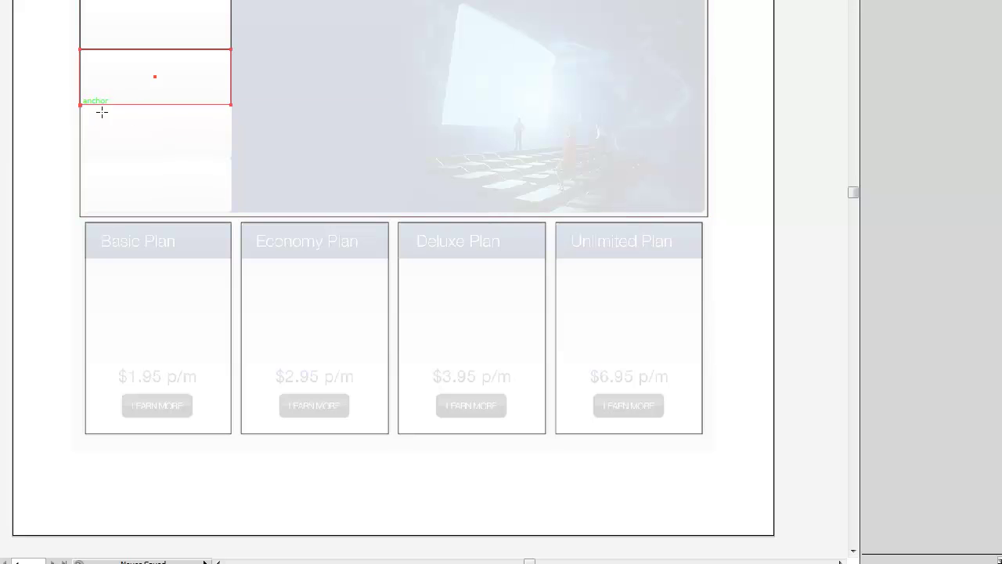
{"action": "mouse_move", "coordinate": [231, 105]}
{"action": "left_mouse_down"}
{"action": "mouse_move", "coordinate": [213, 125]}
{"action": "mouse_move", "coordinate": [77, 158]}
{"action": "left_mouse_up"}
{"action": "mouse_move", "coordinate": [231, 159]}
{"action": "left_mouse_down"}
{"action": "mouse_move", "coordinate": [190, 195]}
{"action": "mouse_move", "coordinate": [76, 206]}
{"action": "mouse_move", "coordinate": [73, 217]}
{"action": "mouse_move", "coordinate": [82, 212]}
{"action": "left_mouse_up"}
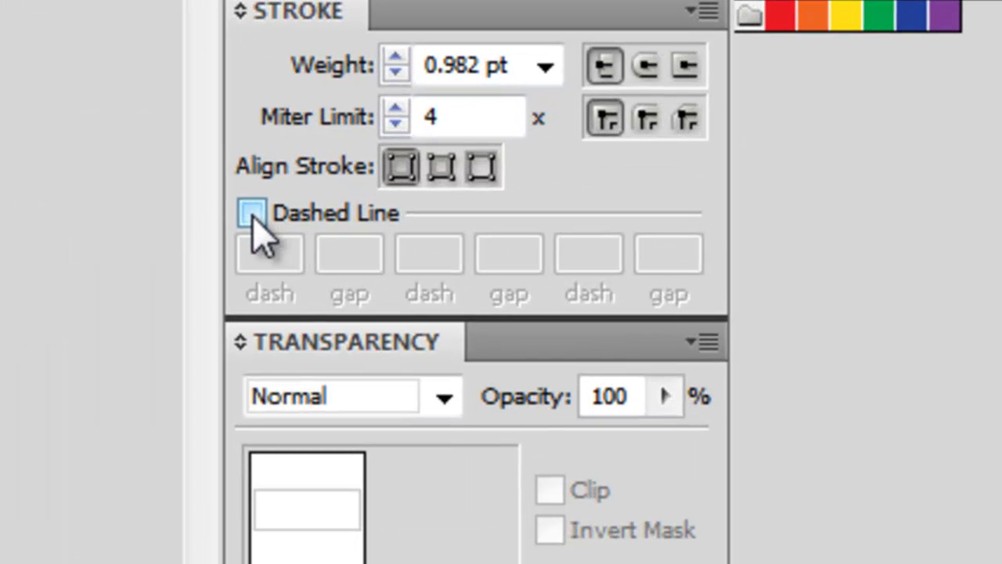
Turn on a dashed stroke with a 2 pt dash and draw a container rectangle about 1056 x 893 px around the whole layout
{"action": "left_click", "coordinate": [347, 203]}
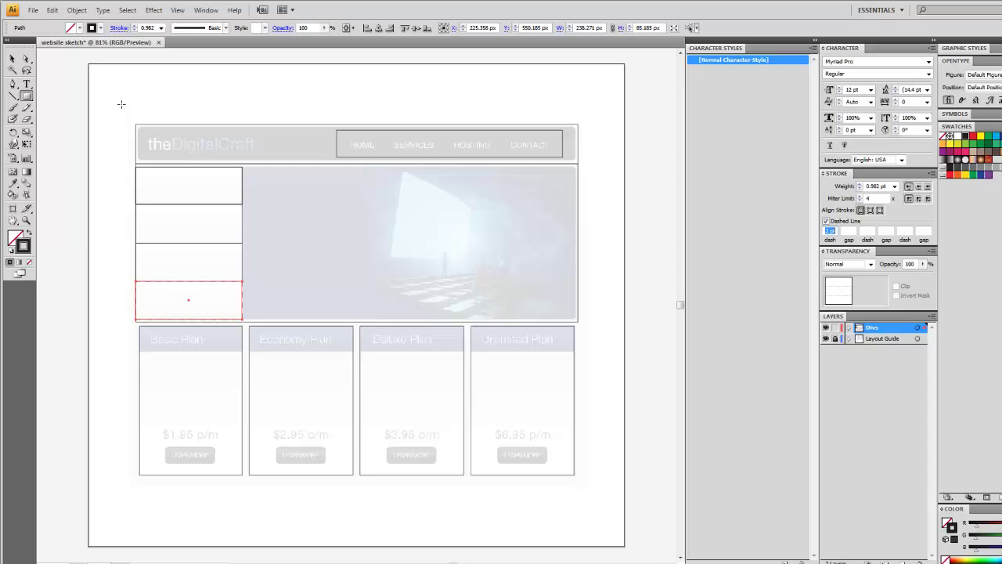
{"action": "mouse_move", "coordinate": [121, 104]}
{"action": "left_mouse_down"}
{"action": "mouse_move", "coordinate": [496, 398]}
{"action": "mouse_move", "coordinate": [558, 399]}
{"action": "mouse_move", "coordinate": [560, 475]}
{"action": "left_mouse_up"}
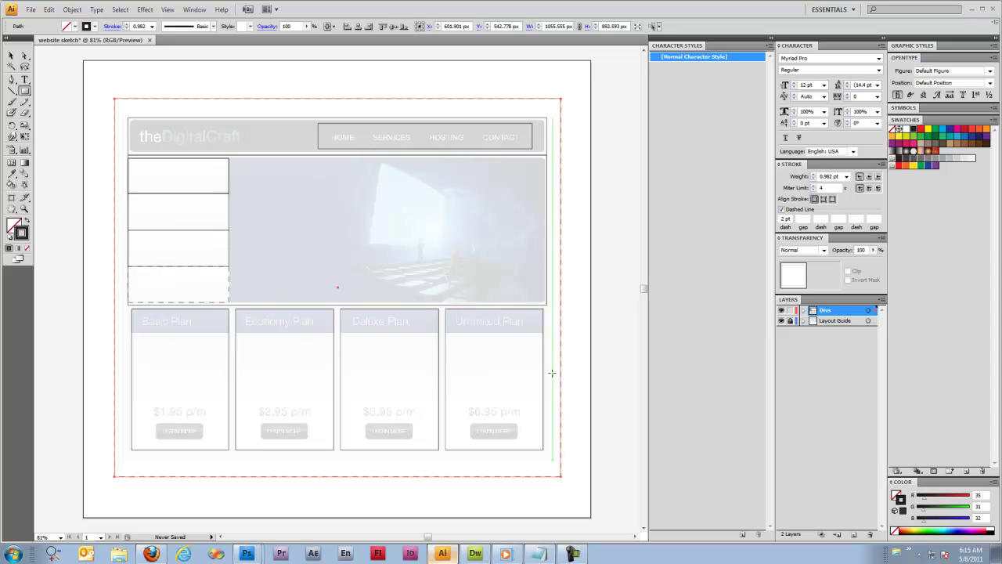
Change the lowest sidebar rectangle back to a solid stroke and deselect it
{"action": "left_click", "coordinate": [12, 57]}
{"action": "left_click", "coordinate": [224, 302]}
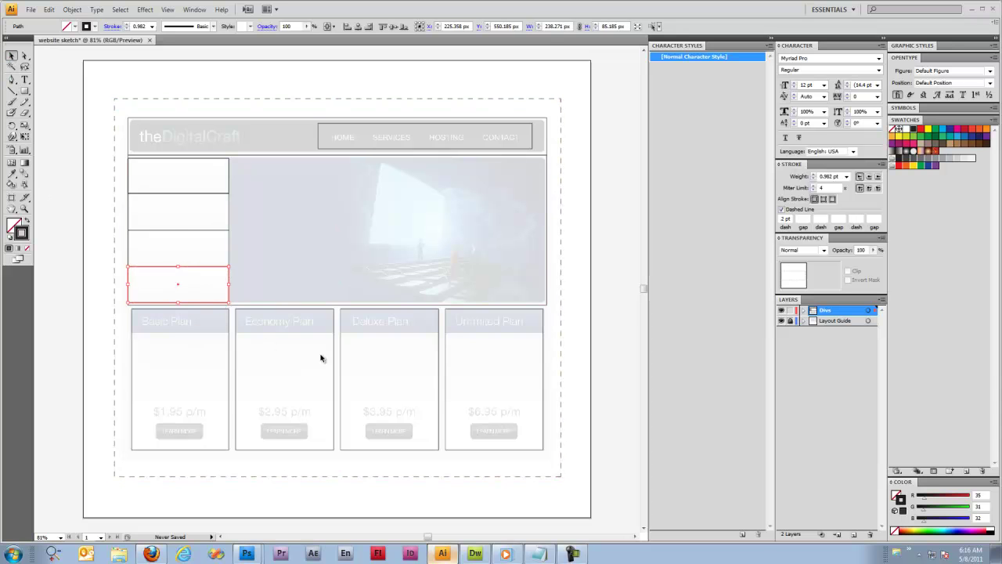
{"action": "left_click", "coordinate": [781, 211]}
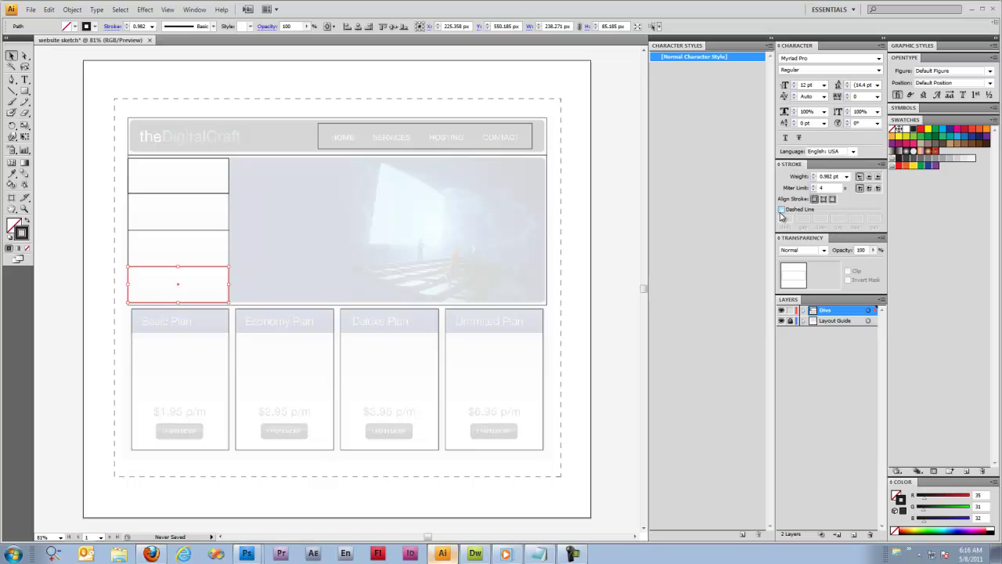
{"action": "left_click", "coordinate": [80, 210]}
Turn the dashed stroke back on and draw a rectangle about 990 x 356 px enclosing all four plan columns
{"action": "left_click", "coordinate": [24, 90]}
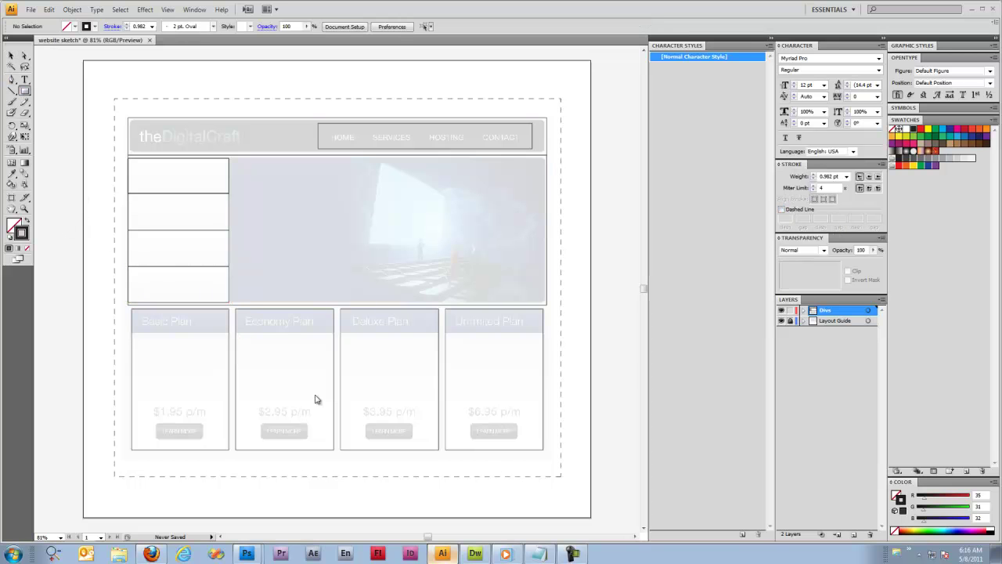
{"action": "left_click", "coordinate": [781, 210]}
{"action": "left_click_drag", "start_coordinate": [229, 450], "coordinate": [134, 312]}
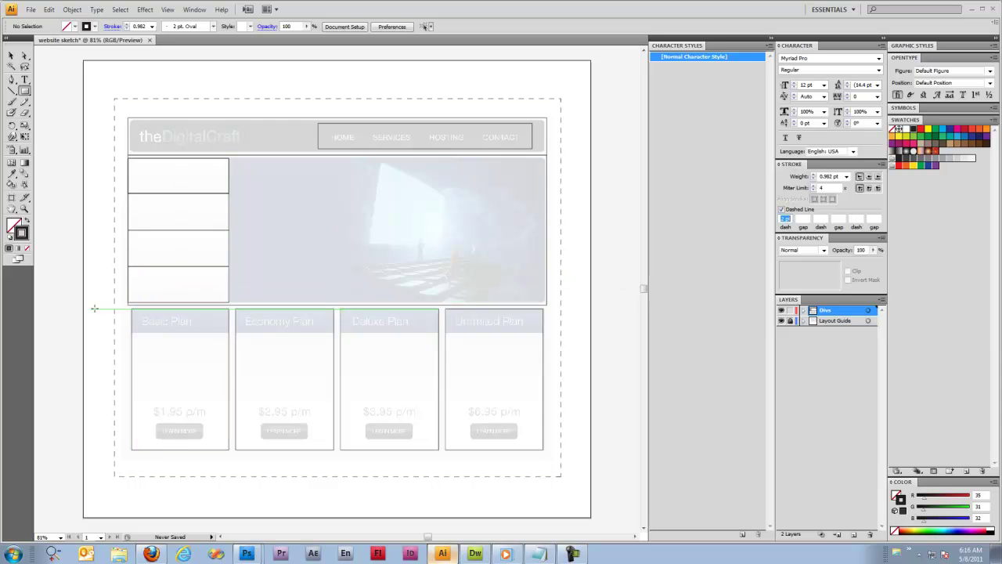
{"action": "left_click_drag", "start_coordinate": [129, 306], "coordinate": [548, 456]}
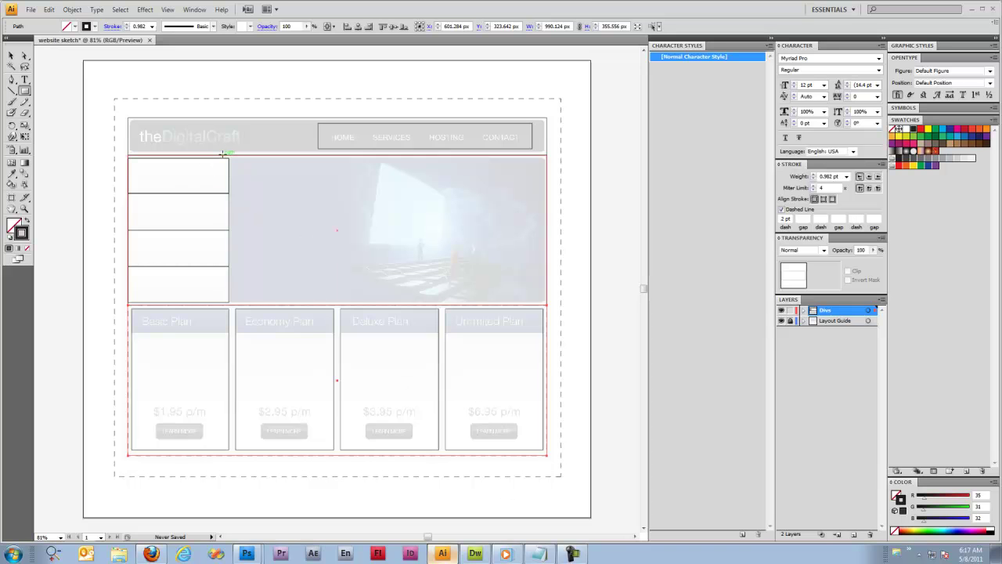
Draw a dashed rectangle enclosing the four stacked sidebar rectangles, and deselect it
{"action": "left_click", "coordinate": [124, 158]}
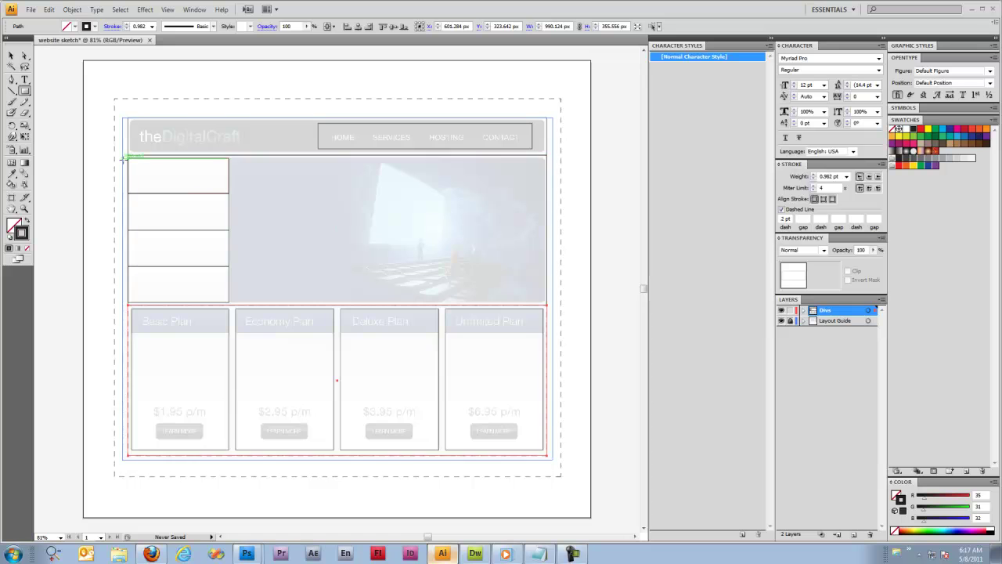
{"action": "left_click", "coordinate": [124, 155]}
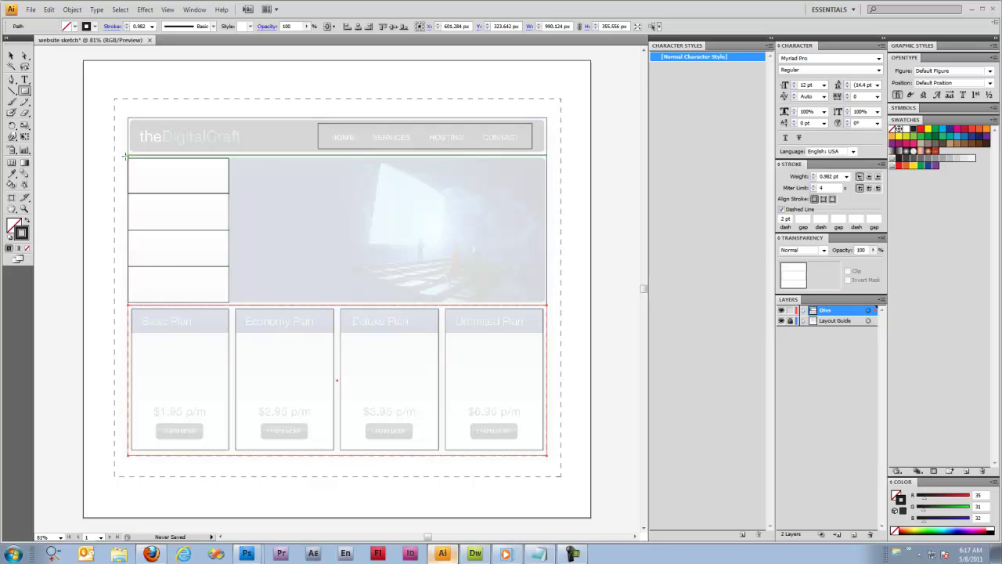
{"action": "mouse_move", "coordinate": [125, 156]}
{"action": "left_mouse_down"}
{"action": "mouse_move", "coordinate": [144, 160]}
{"action": "mouse_move", "coordinate": [225, 263]}
{"action": "mouse_move", "coordinate": [231, 306]}
{"action": "left_mouse_up"}
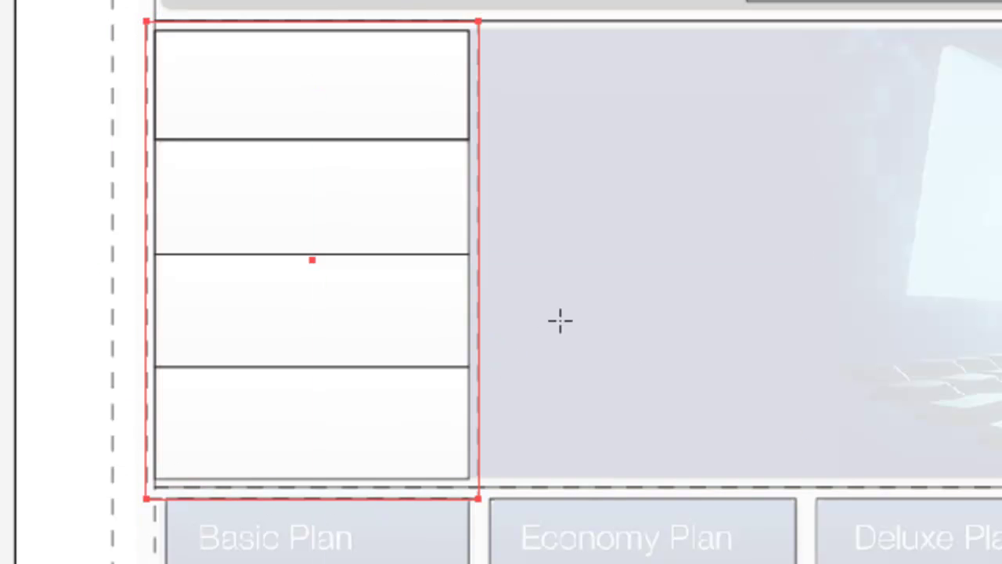
{"action": "key", "text": "v"}
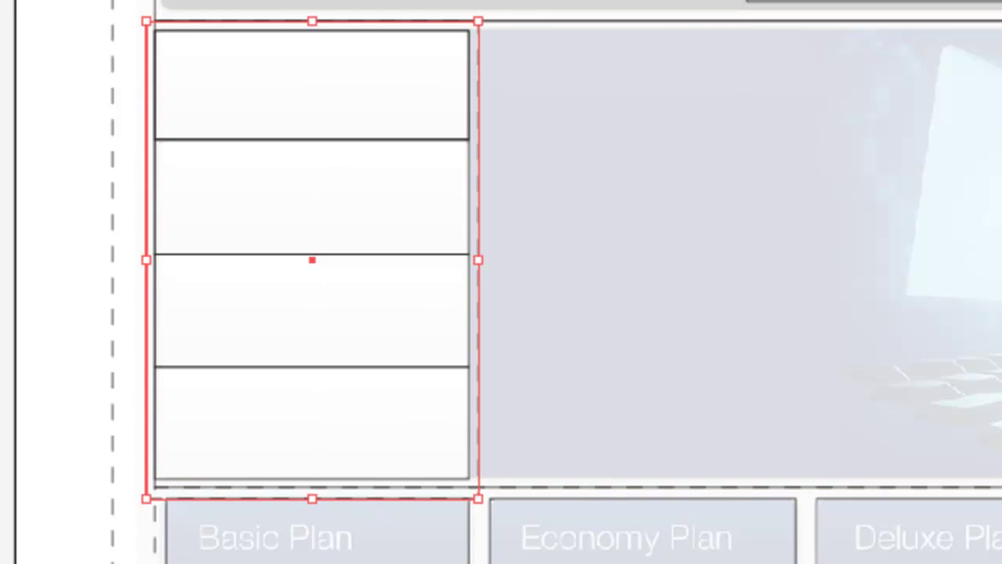
{"action": "left_click", "coordinate": [14, 501]}
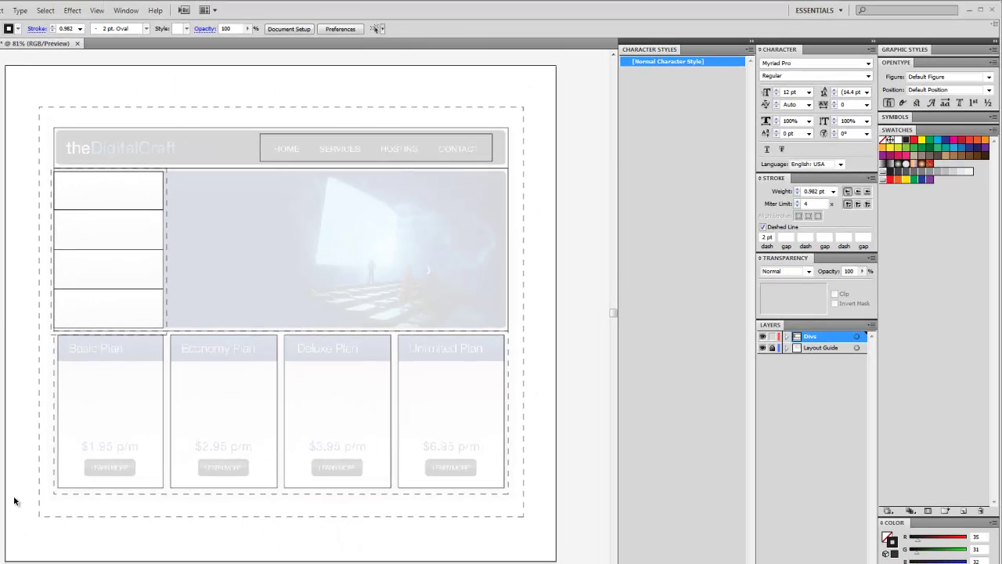
Give all the dashed container rectangles a red stroke and deselect them
{"action": "left_click", "coordinate": [118, 496]}
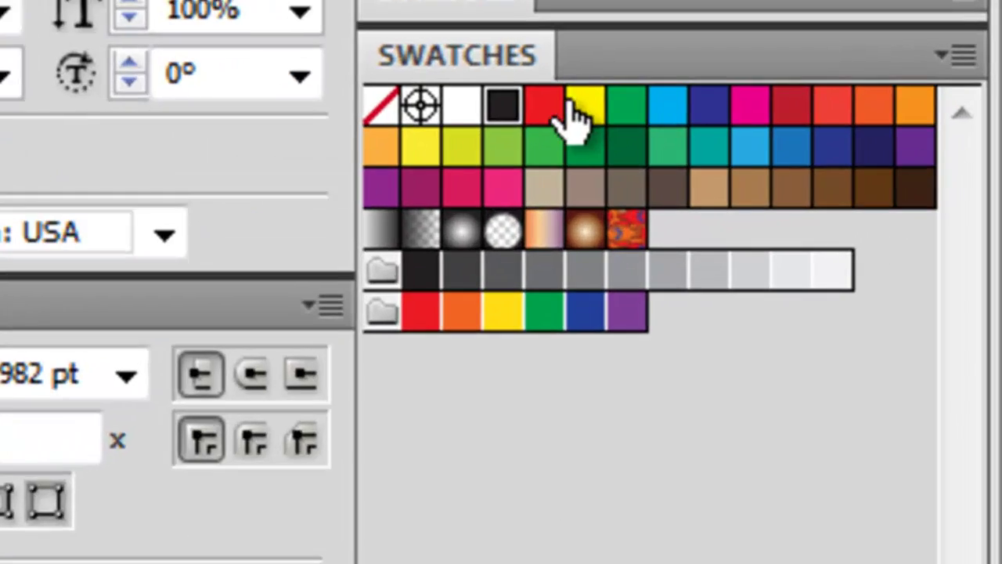
{"action": "left_click", "coordinate": [913, 139]}
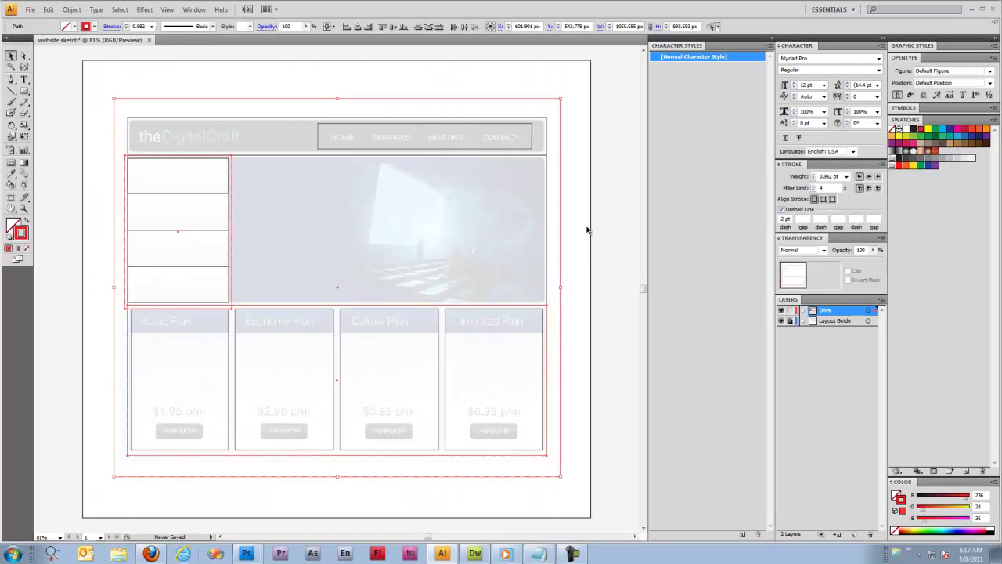
{"action": "left_click", "coordinate": [358, 357]}
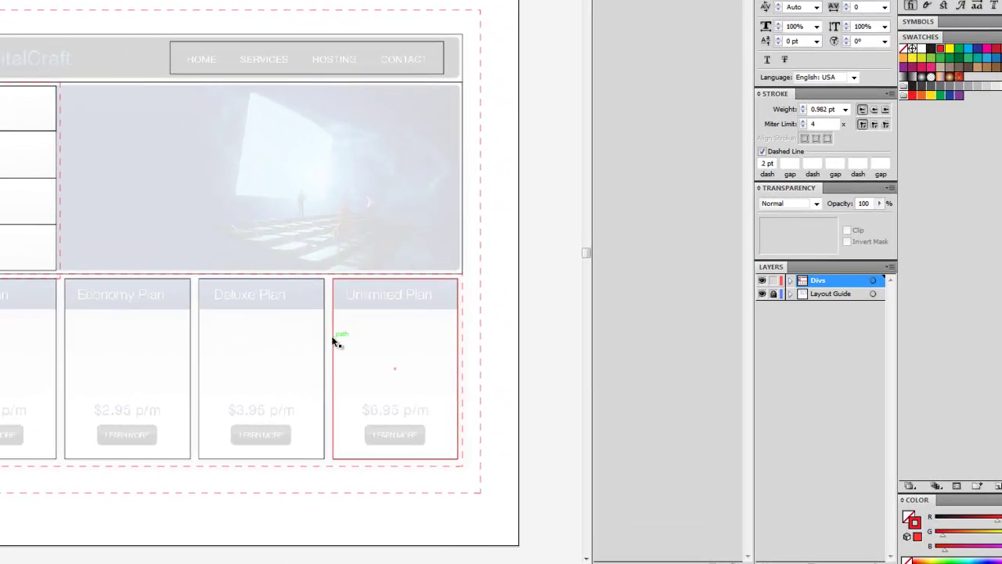
Select the four plan columns, four sidebar boxes, banner, navigation and header rectangles together and give them a dark green stroke
{"action": "left_click", "coordinate": [335, 342]}
{"action": "left_click", "coordinate": [326, 336], "text": "shift"}
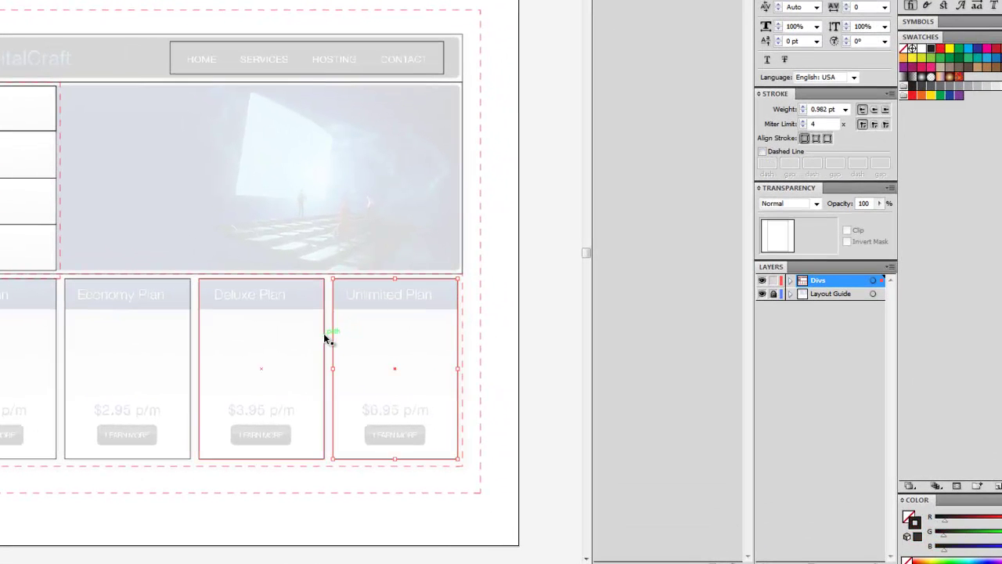
{"action": "left_click", "coordinate": [190, 333], "text": "shift"}
{"action": "left_click", "coordinate": [57, 321], "text": "shift"}
{"action": "left_click", "coordinate": [45, 229], "text": "shift"}
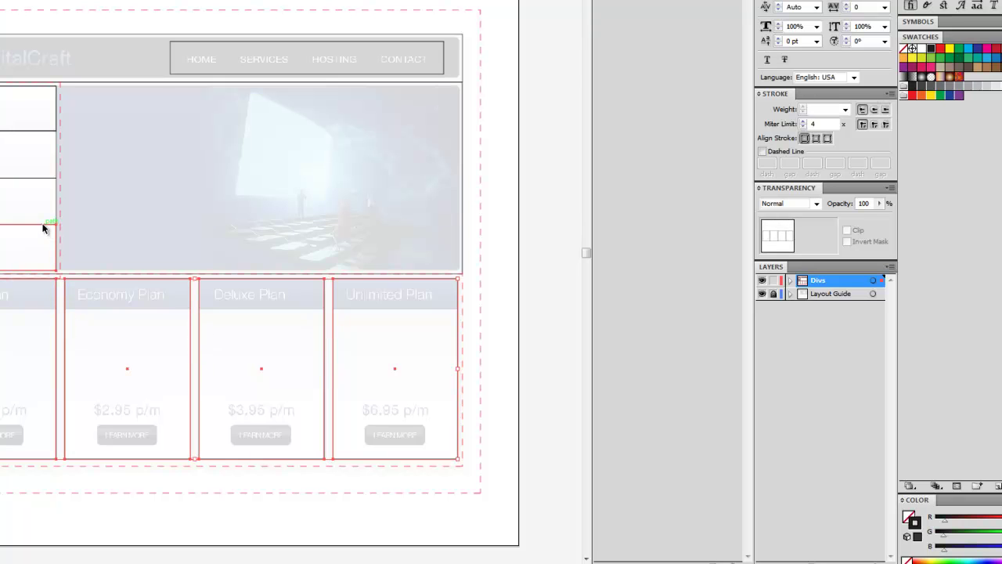
{"action": "left_click", "coordinate": [45, 176], "text": "shift"}
{"action": "left_click", "coordinate": [42, 131], "text": "shift"}
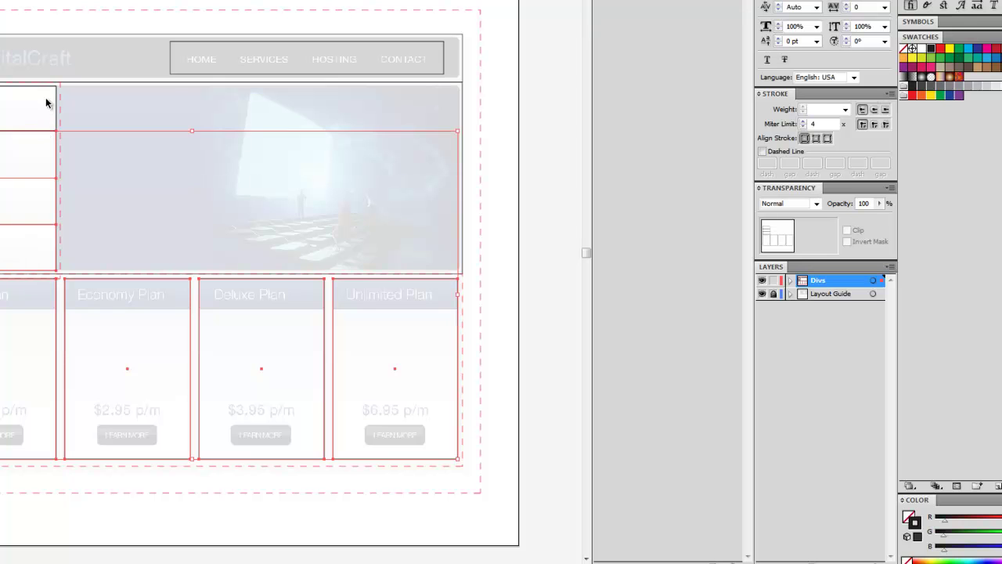
{"action": "left_click", "coordinate": [45, 85], "text": "shift"}
{"action": "left_click", "coordinate": [148, 80], "text": "shift"}
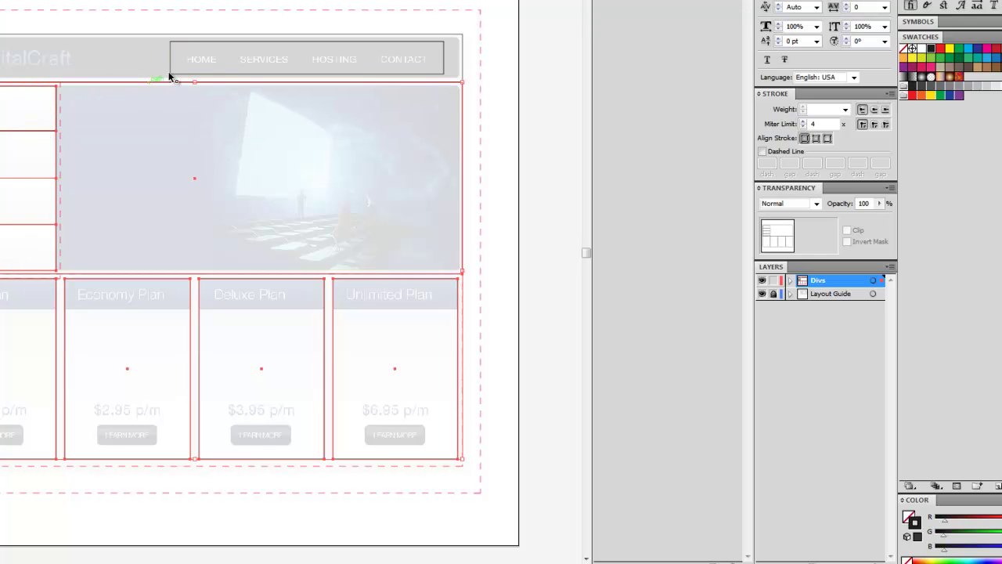
{"action": "left_click", "coordinate": [170, 63], "text": "shift"}
{"action": "left_click", "coordinate": [165, 34], "text": "shift"}
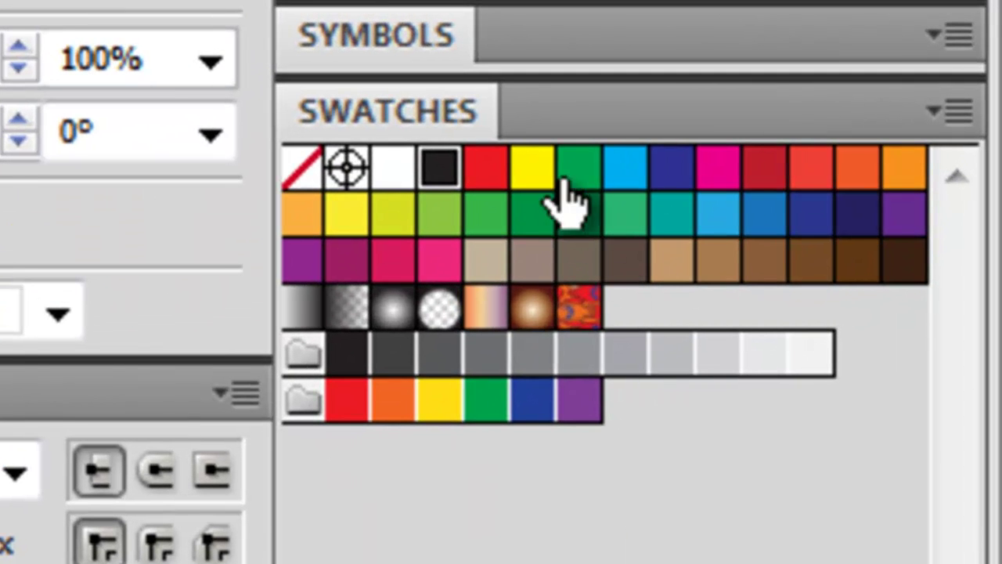
{"action": "left_click", "coordinate": [579, 219]}
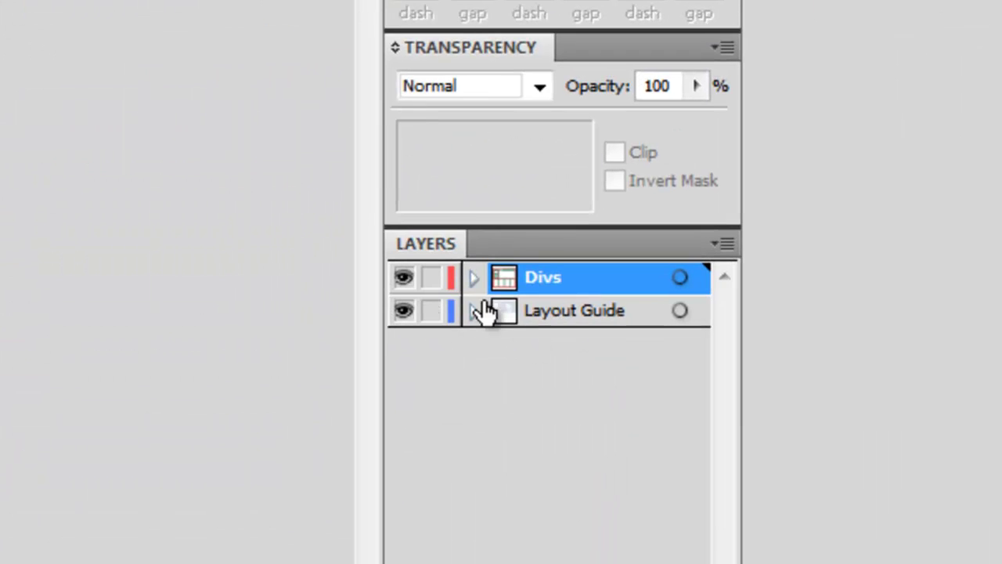
With the Divs layer locked, lower the guide image's opacity to 9% and lock the Layout Guide layer
{"action": "left_click", "coordinate": [431, 277]}
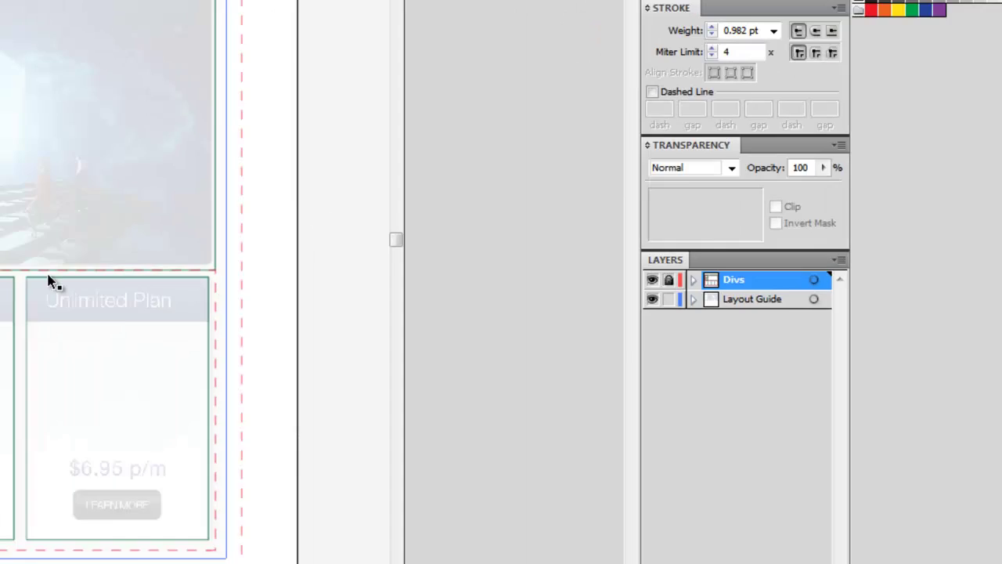
{"action": "left_click_drag", "start_coordinate": [376, 294], "coordinate": [383, 303]}
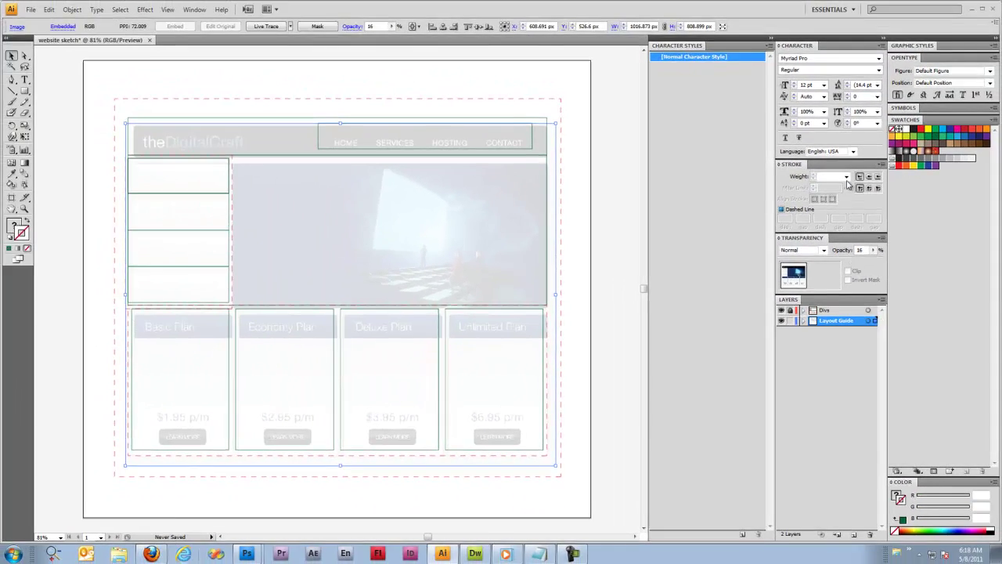
{"action": "left_click", "coordinate": [876, 237]}
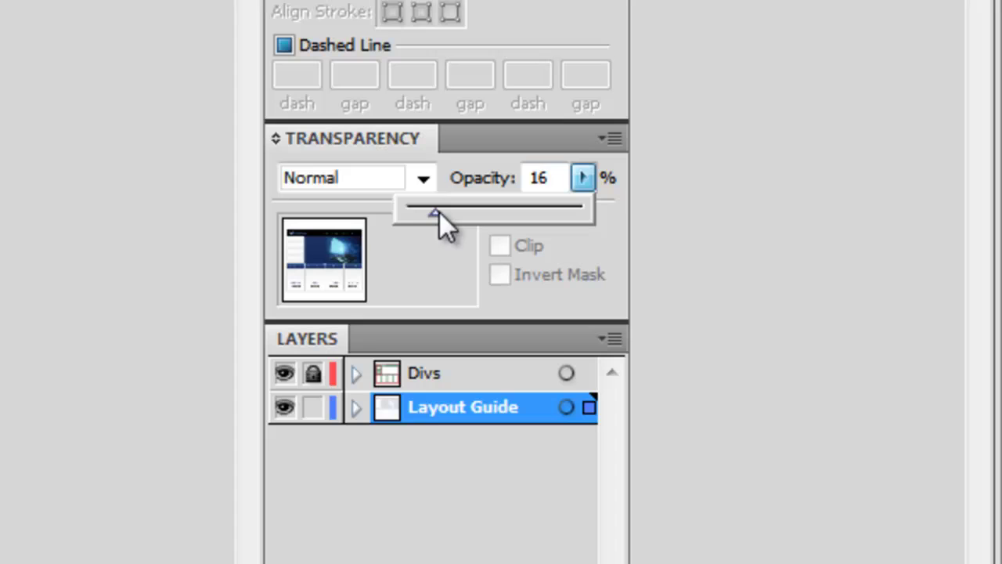
{"action": "left_click_drag", "start_coordinate": [440, 213], "coordinate": [420, 215]}
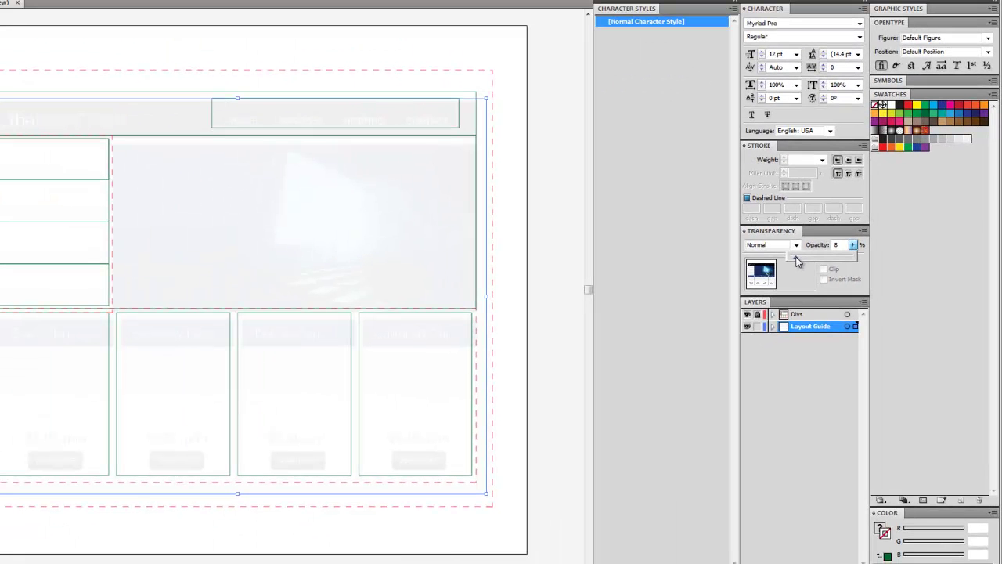
{"action": "left_click_drag", "start_coordinate": [797, 261], "coordinate": [798, 262]}
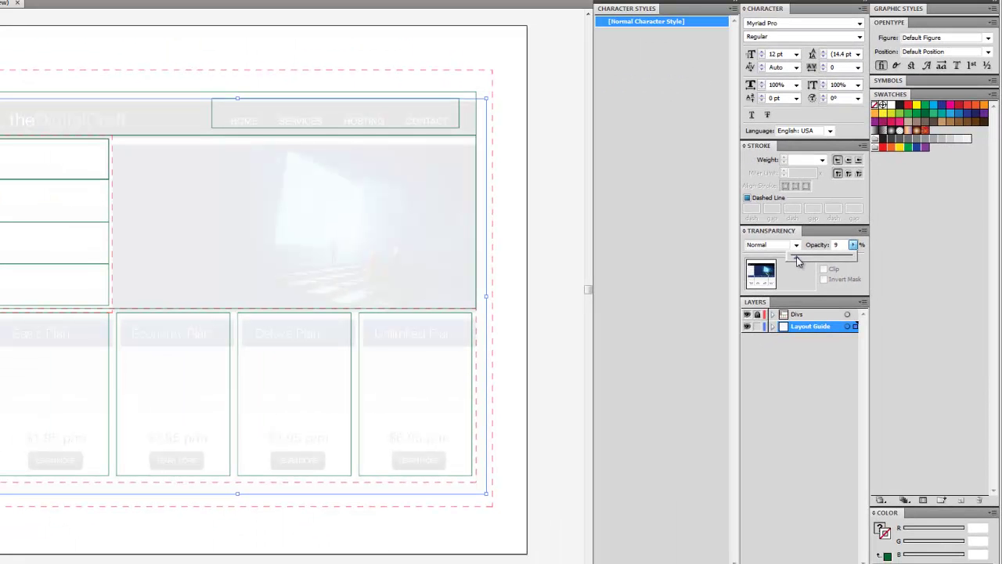
{"action": "left_click", "coordinate": [861, 246]}
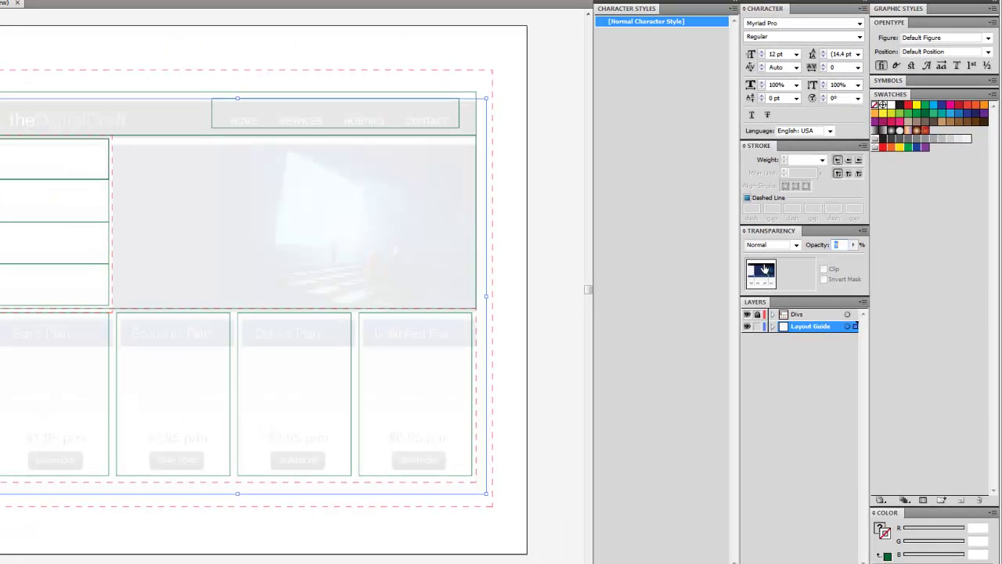
{"action": "left_click", "coordinate": [760, 327]}
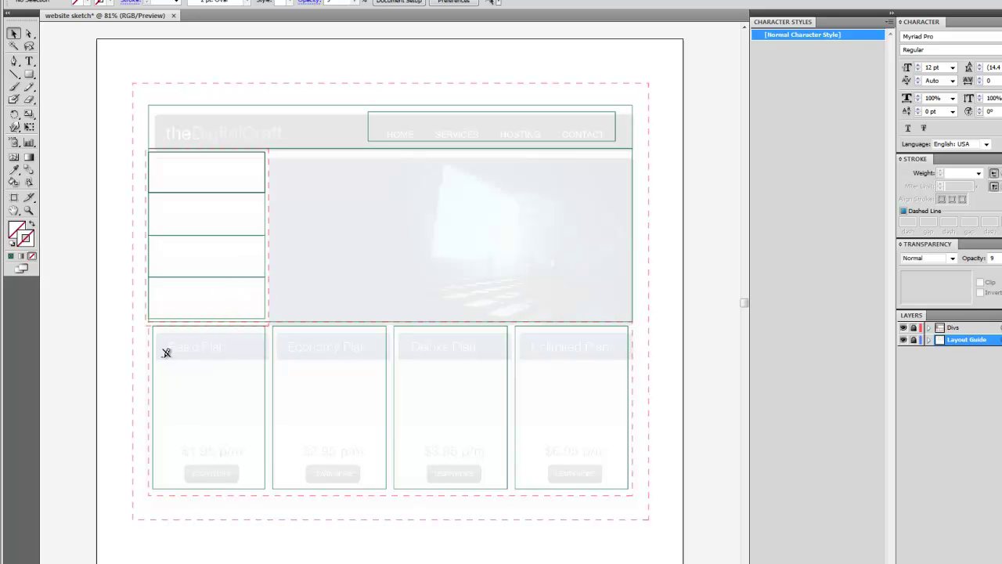
{"action": "left_click", "coordinate": [266, 325]}
{"action": "left_click", "coordinate": [266, 334]}
{"action": "left_click", "coordinate": [266, 340]}
{"action": "left_click", "coordinate": [163, 338]}
{"action": "left_click", "coordinate": [151, 245]}
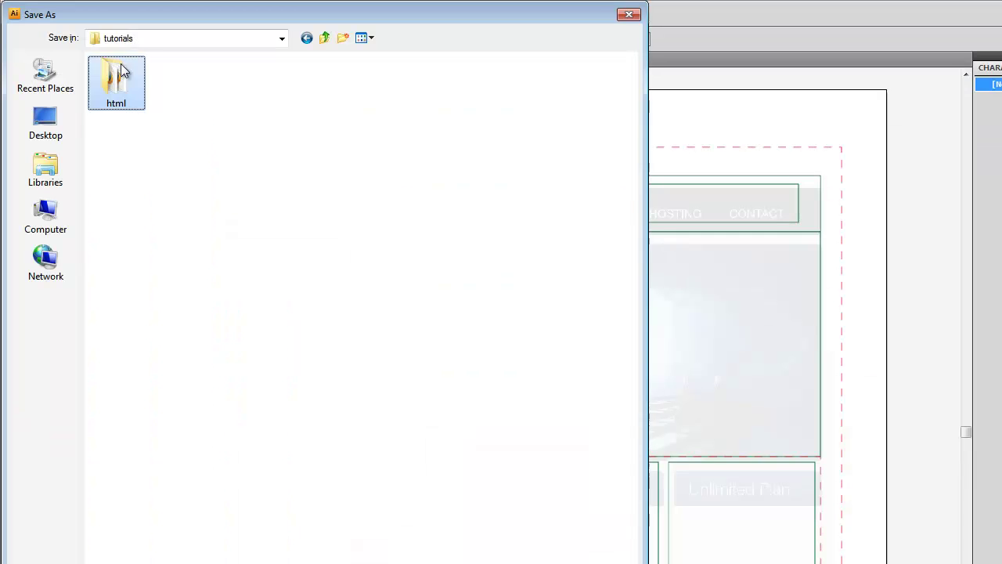
Save the document as website sketch.ai in the assets folder of fullsite001, accepting the default Illustrator CS4 options
{"action": "double_click", "coordinate": [117, 84]}
{"action": "double_click", "coordinate": [123, 90]}
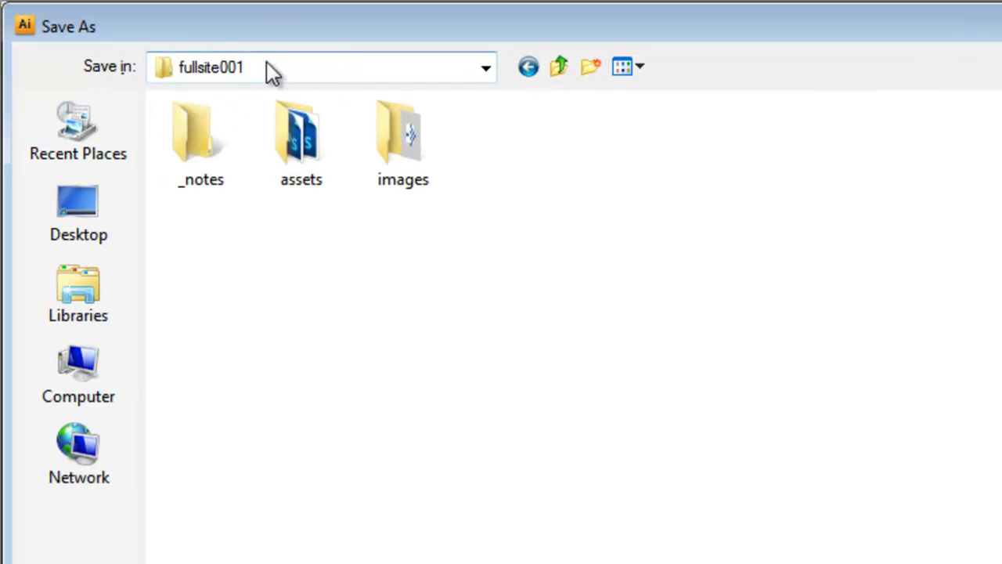
{"action": "double_click", "coordinate": [289, 129]}
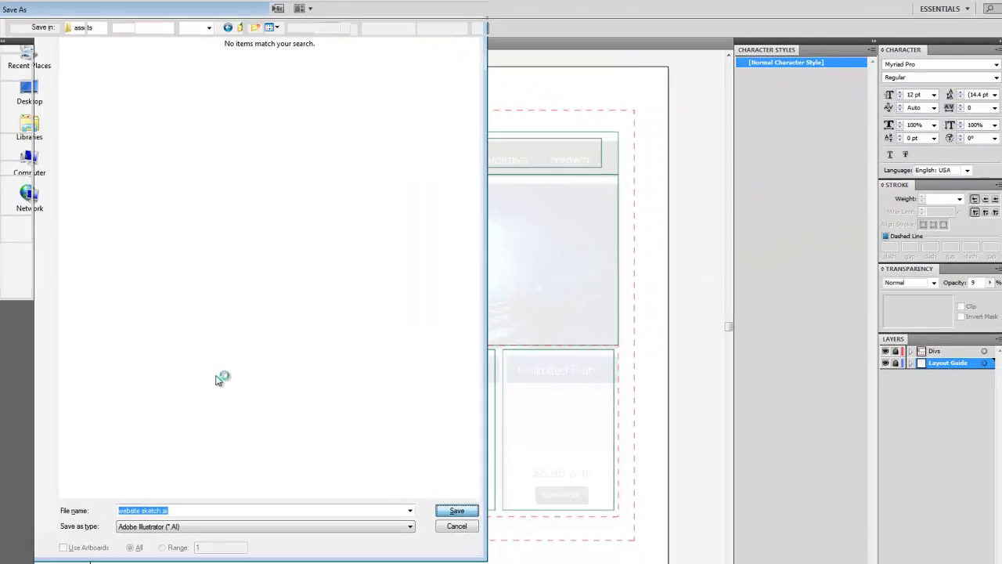
{"action": "key", "text": "Return"}
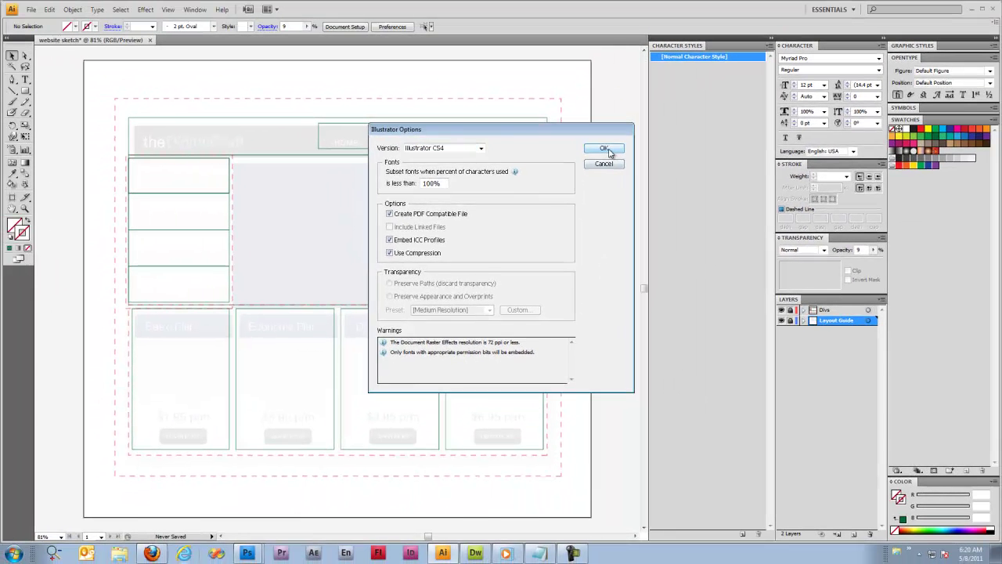
{"action": "left_click", "coordinate": [694, 80]}
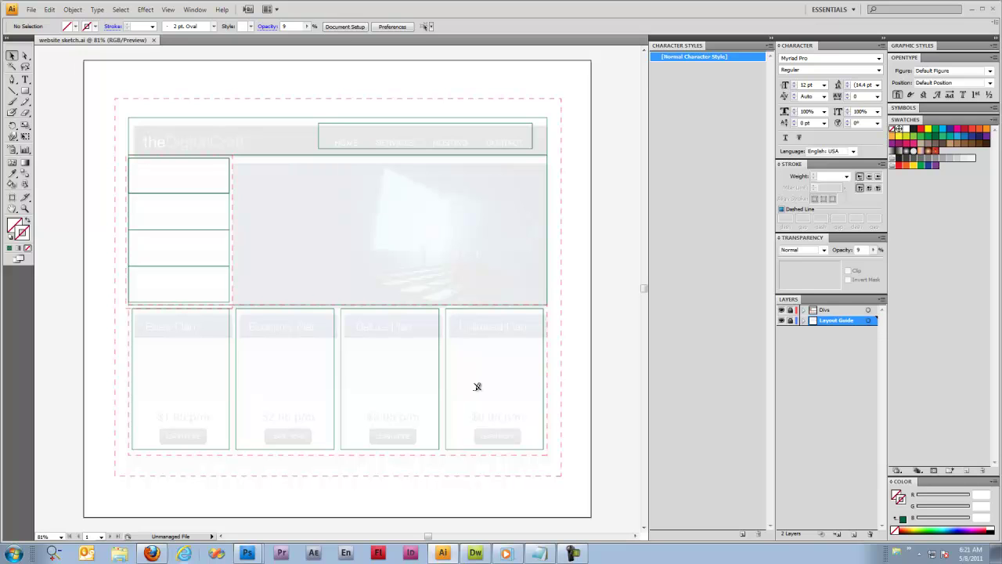
Minimize the sketch's application window to return to fullSite_template.psd in Photoshop
{"action": "key", "text": "s"}
{"action": "left_click", "coordinate": [973, 9]}
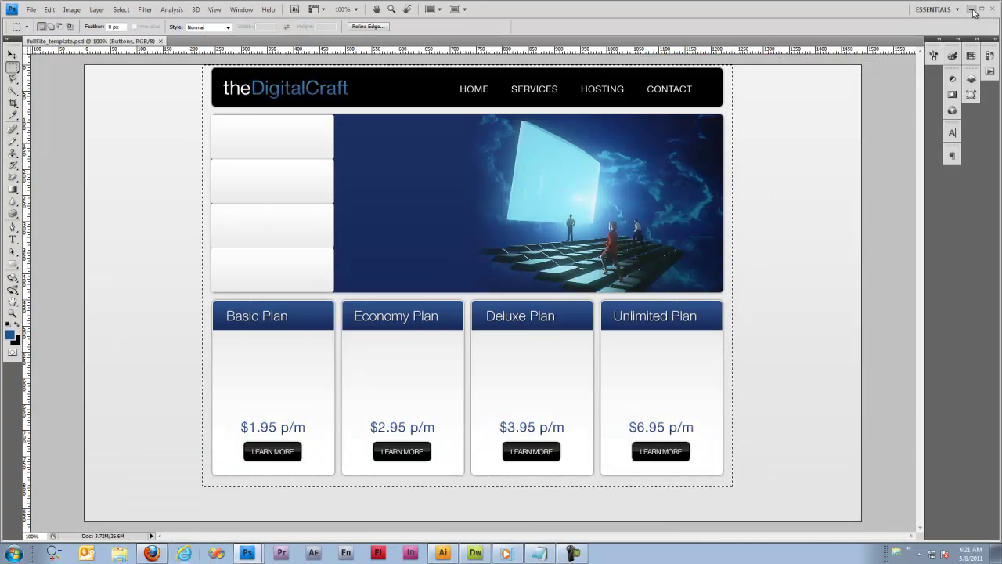